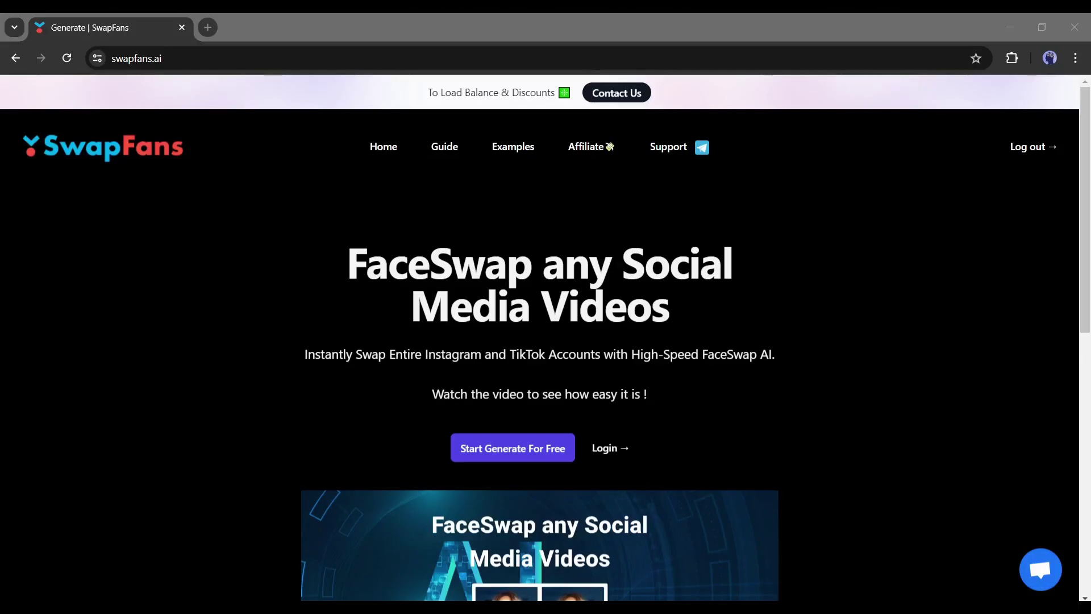
Scroll the SwapFans home page and start generating for free through sign-up.
scroll(508, 197, "down", 10)
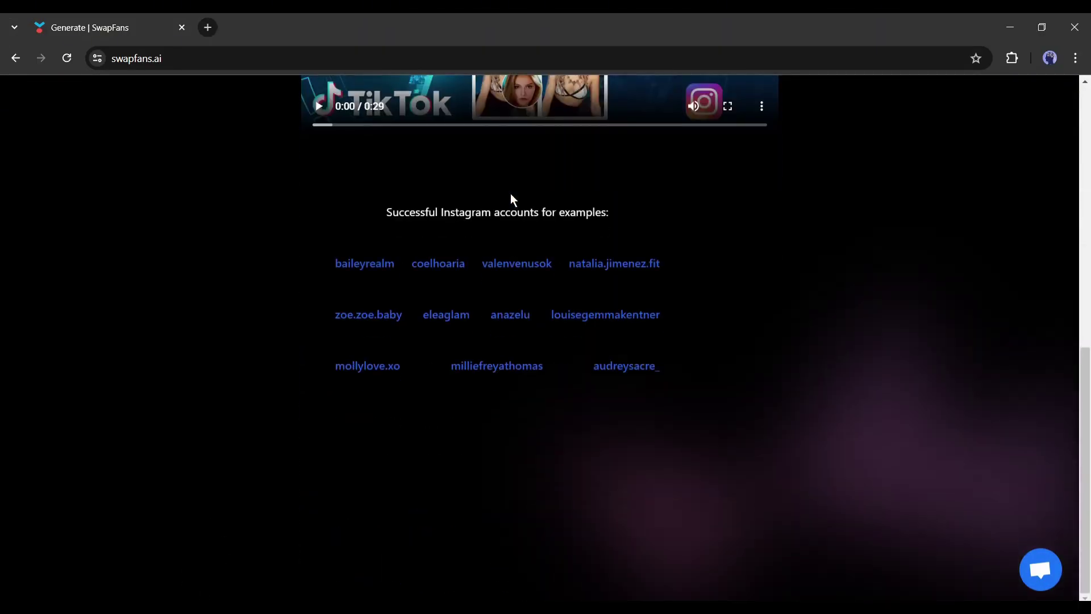
scroll(455, 407, "up", 10)
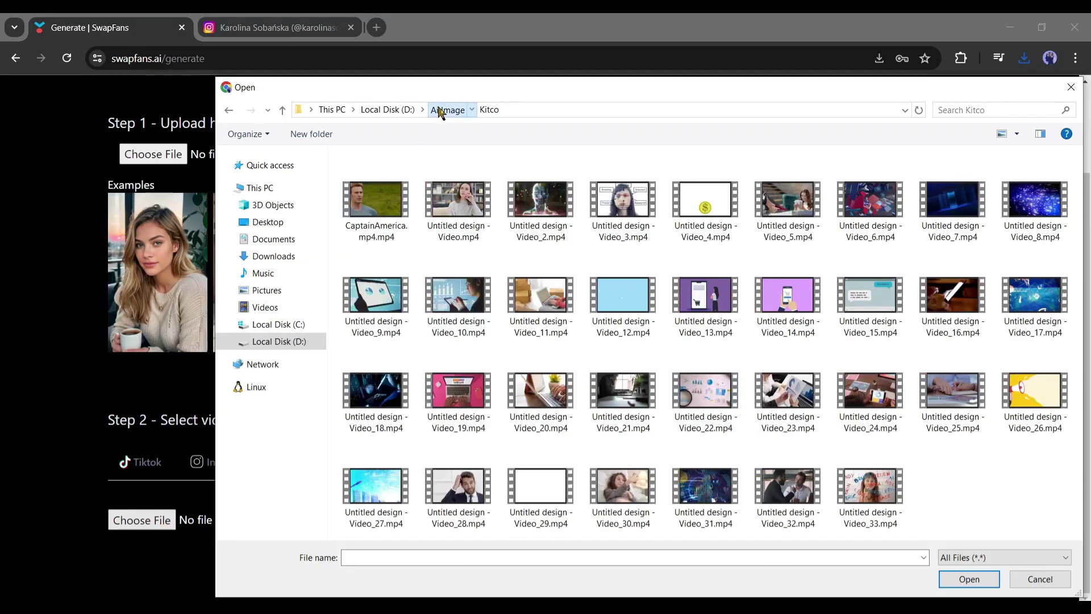
left_click(448, 109)
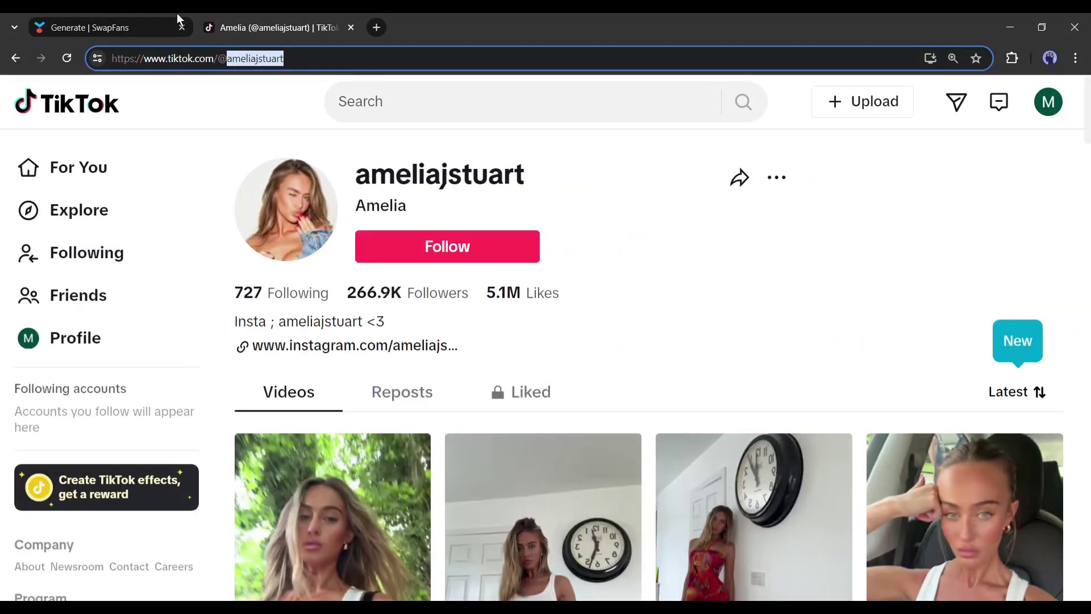
left_click(113, 21)
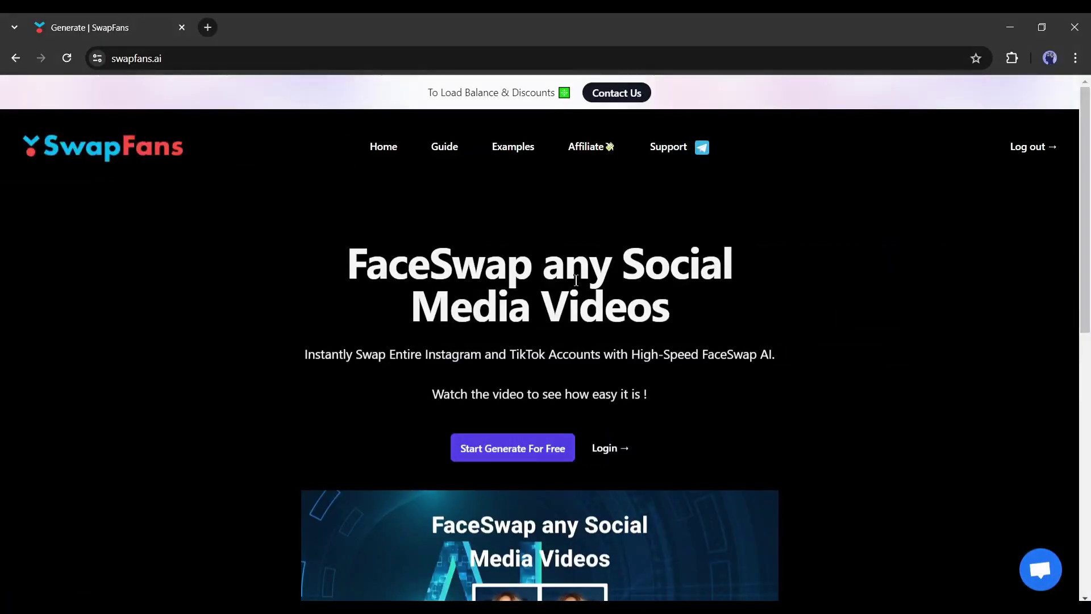
left_click(521, 454)
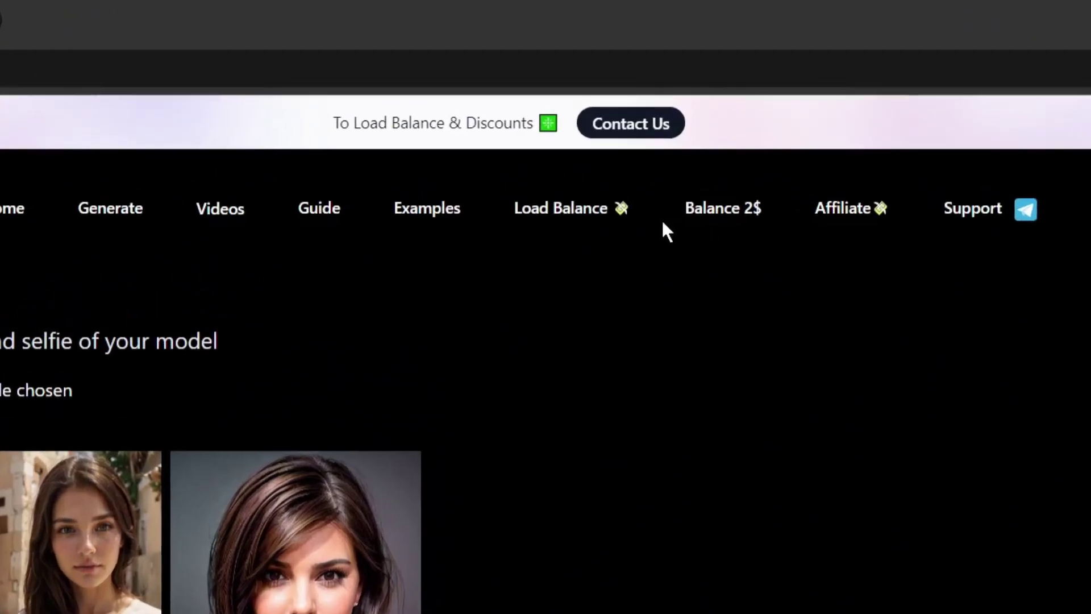
Highlight the Balance 2$ label on the Generate page, then clear the highlight.
left_click_drag(660, 162, 708, 167)
left_click_drag(795, 264, 832, 263)
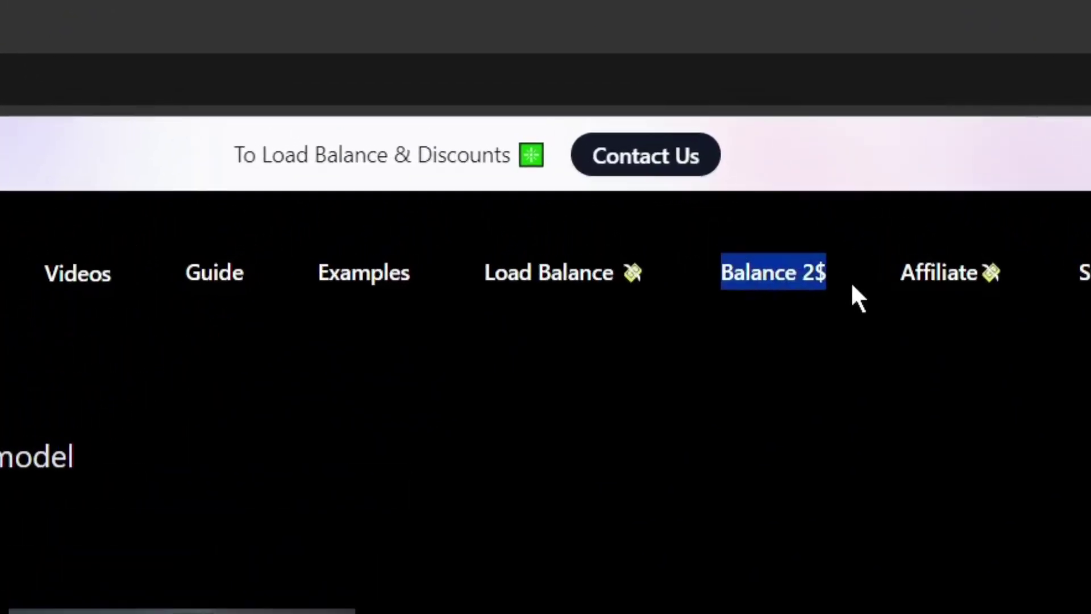
left_click_drag(712, 253, 849, 261)
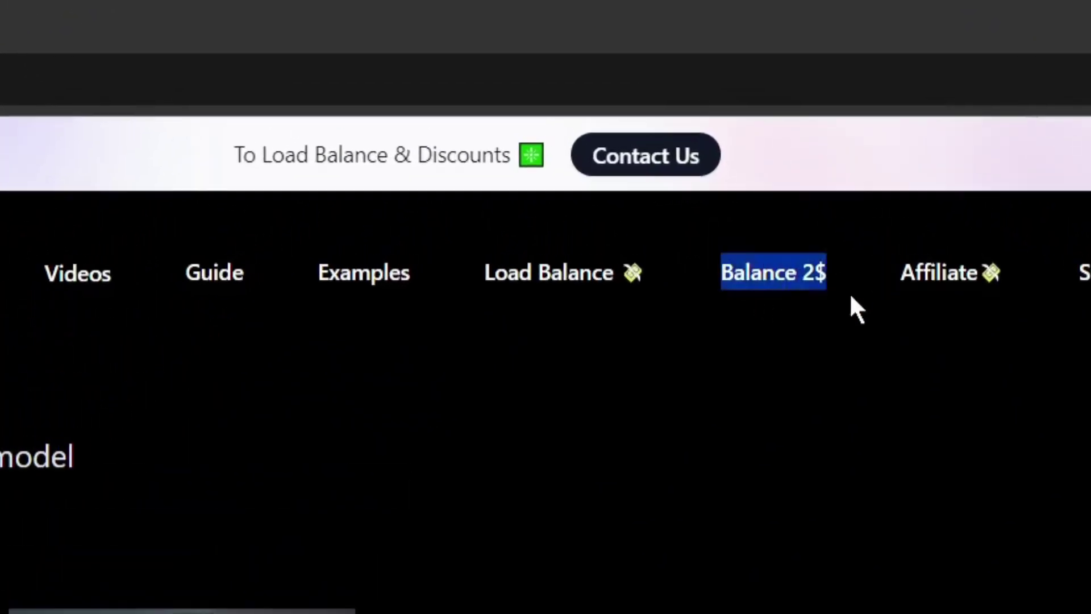
left_click(850, 294)
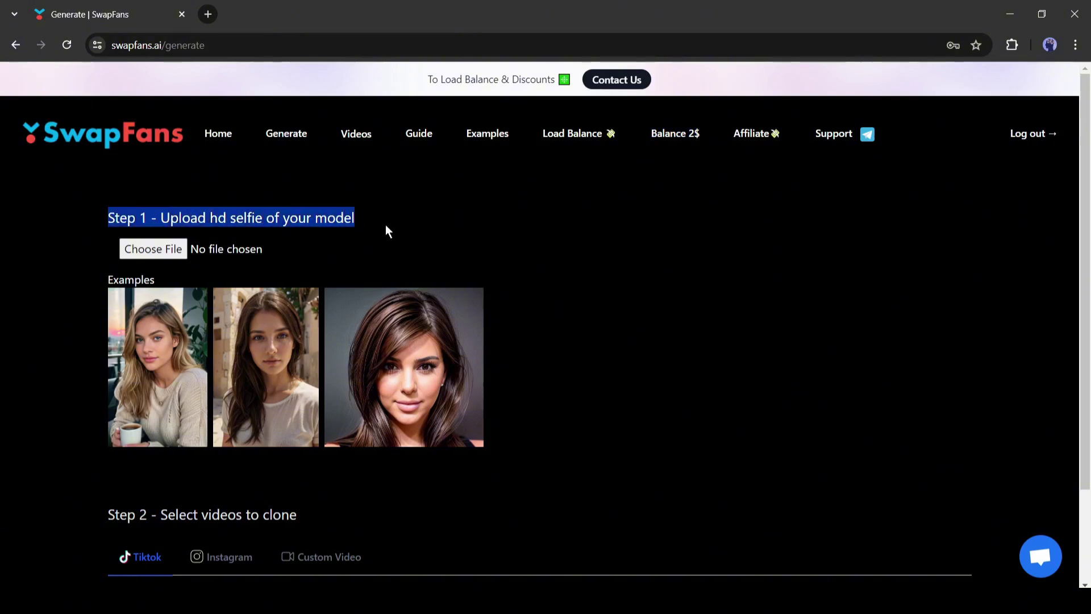
Clear the highlight on the Step 1 heading.
left_click(400, 226)
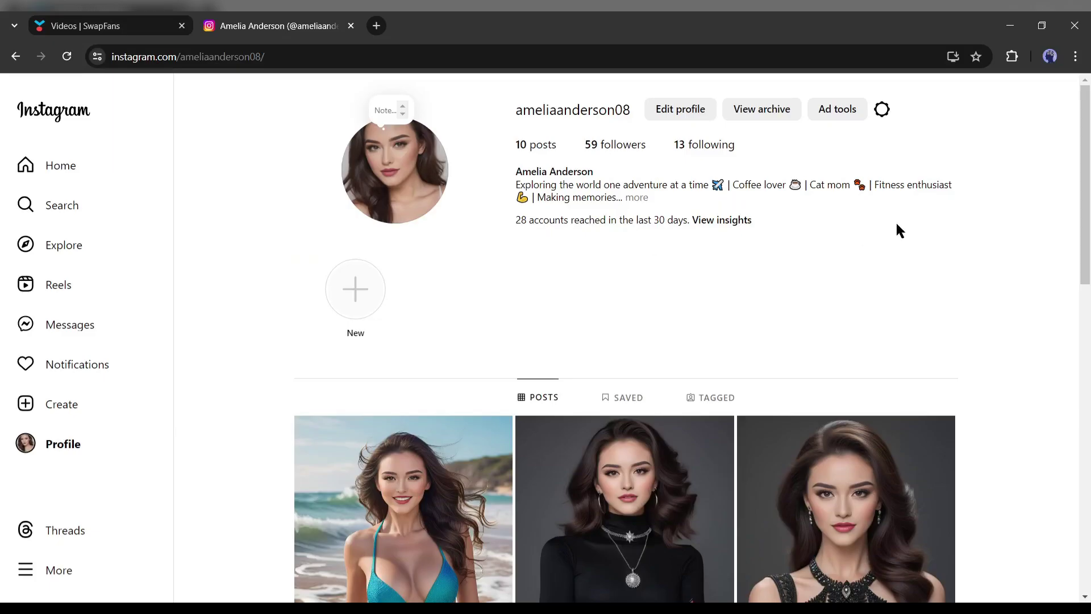
scroll(899, 230, "down", 12)
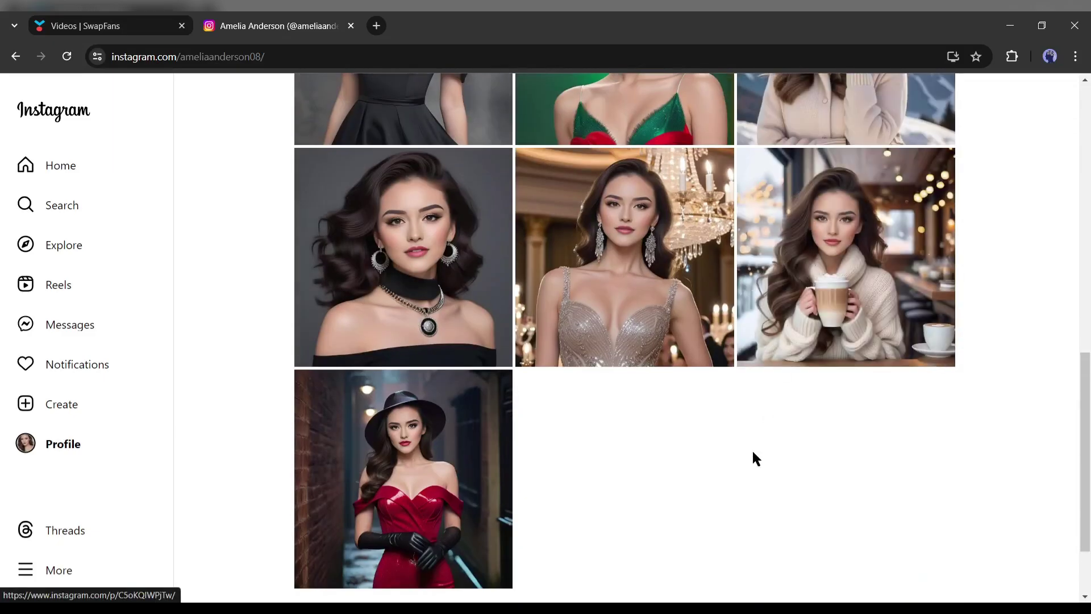
scroll(753, 455, "up", 11)
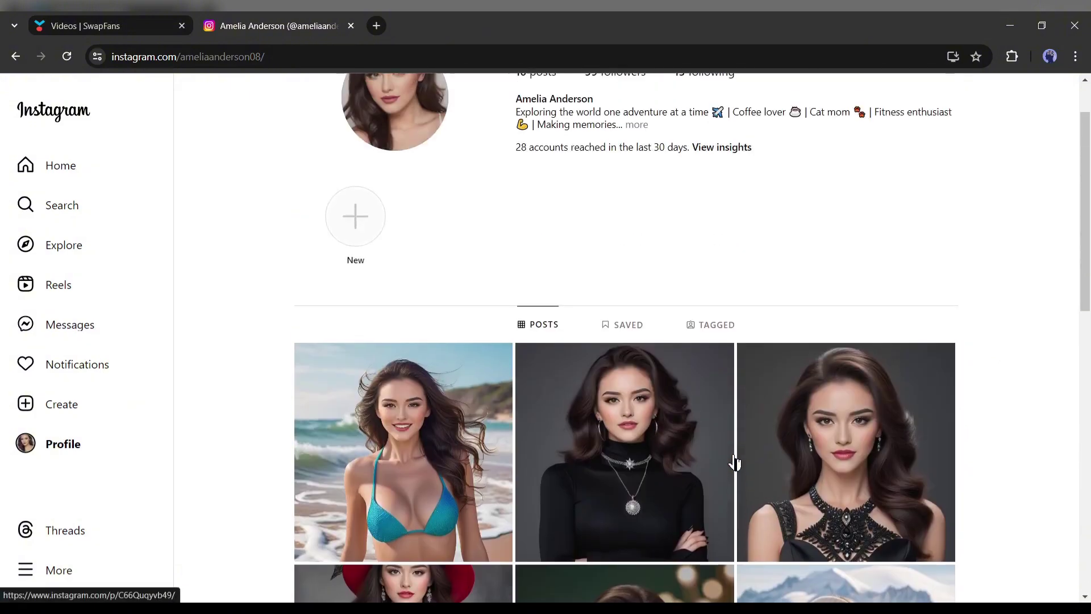
scroll(735, 464, "up", 2)
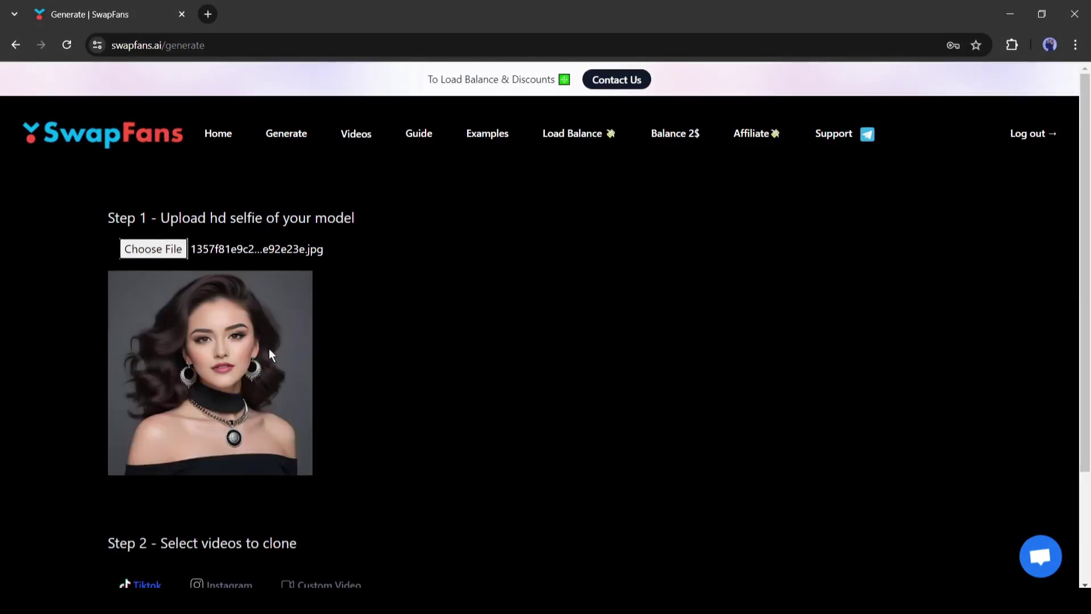
Try the Custom Video clone source, then switch back to TikTok videos.
scroll(270, 355, "down", 3)
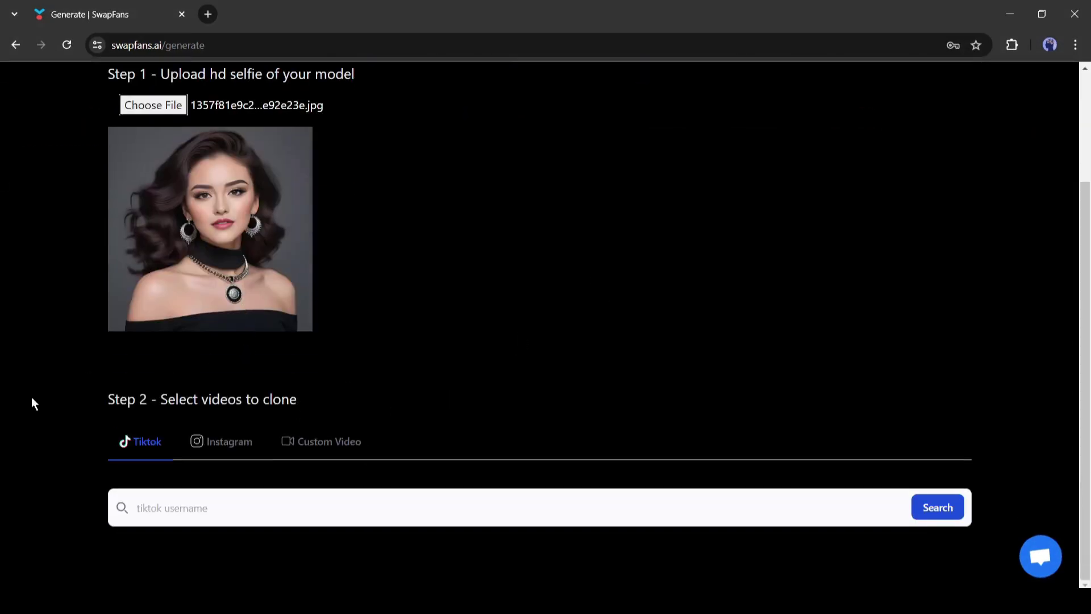
left_click(366, 404)
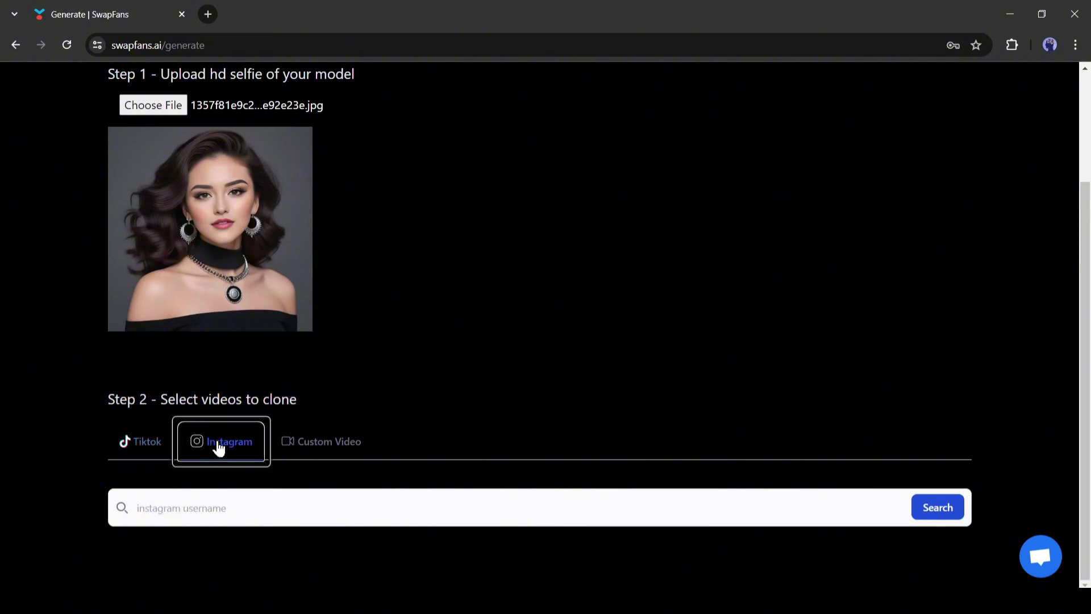
left_click(325, 442)
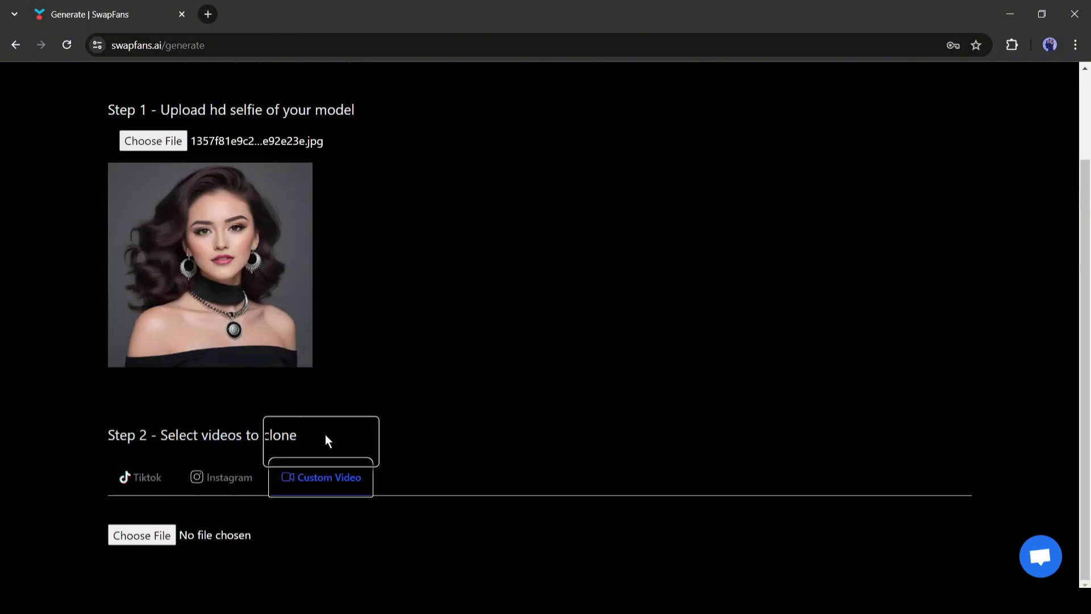
left_click(112, 472)
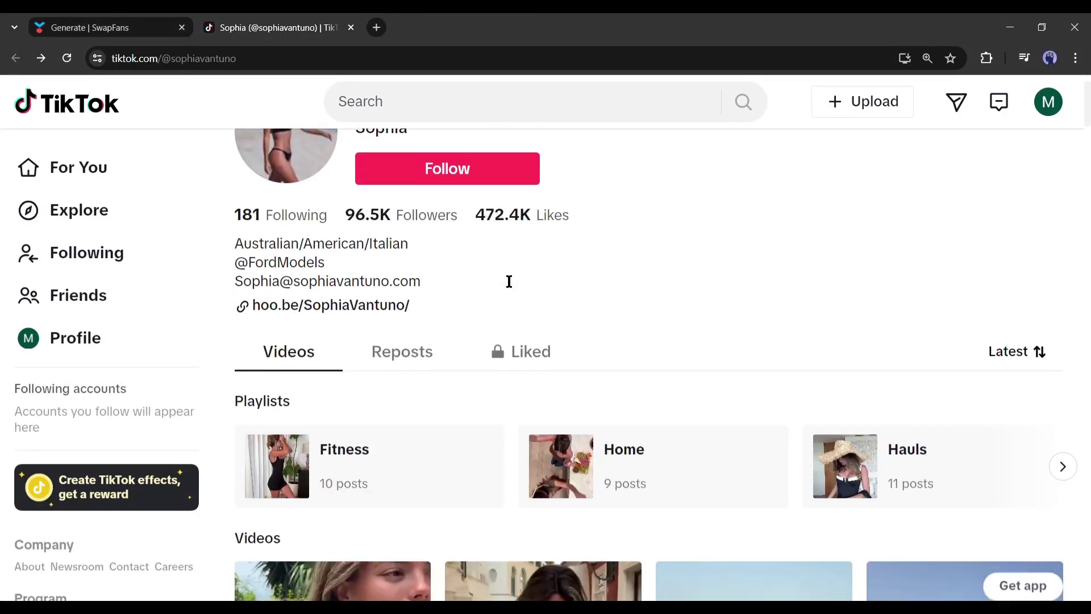
scroll(508, 281, "down", 20)
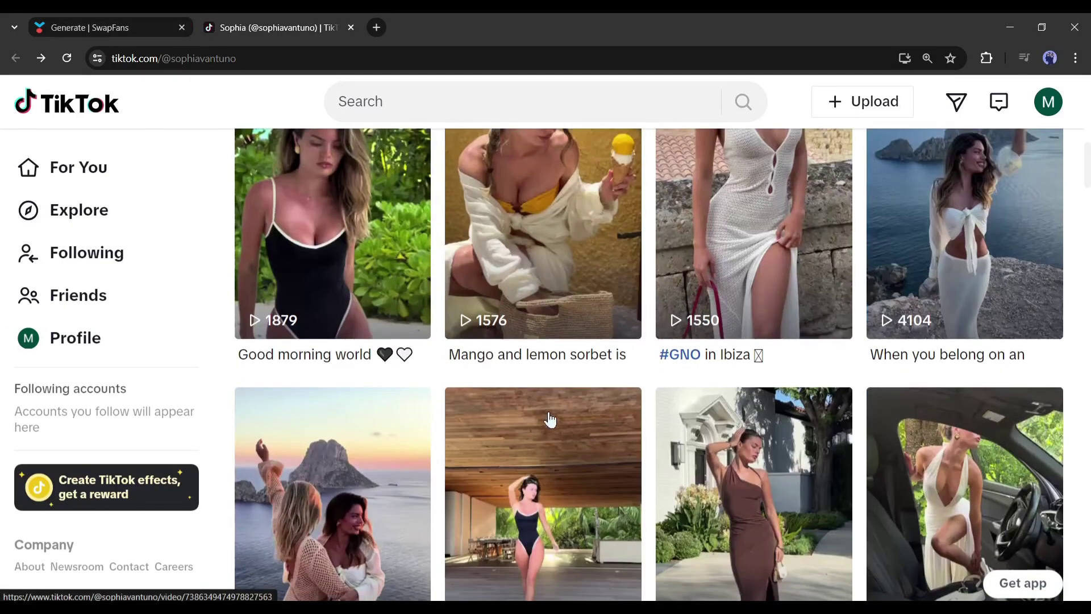
scroll(548, 427, "up", 18)
scroll(550, 427, "up", 10)
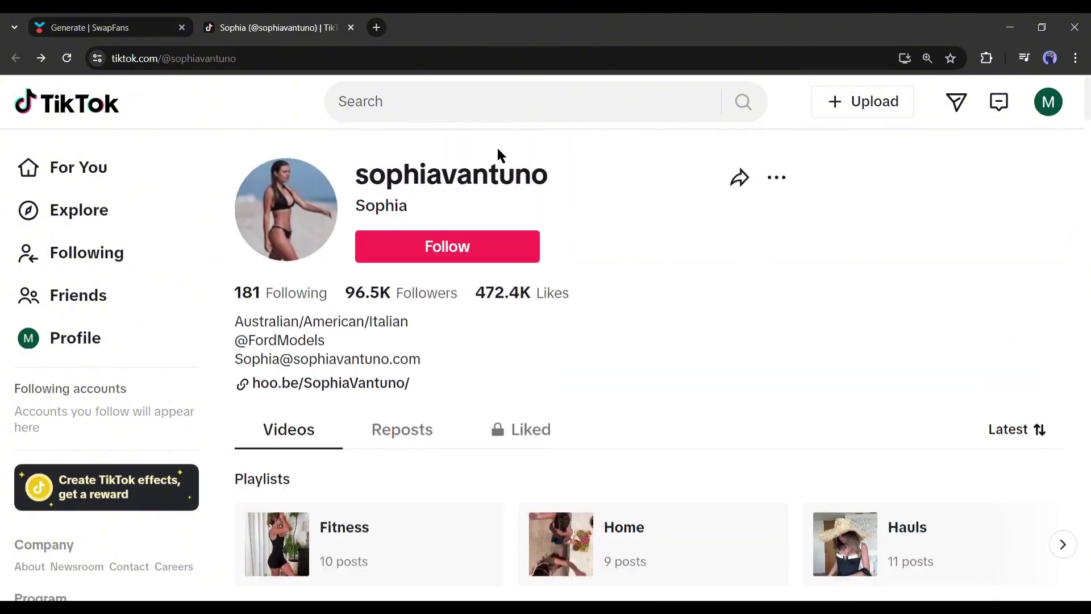
Copy the creator's username and search for their TikTok videos in SwapFans.
left_click_drag(554, 182, 379, 187)
left_click(153, 17)
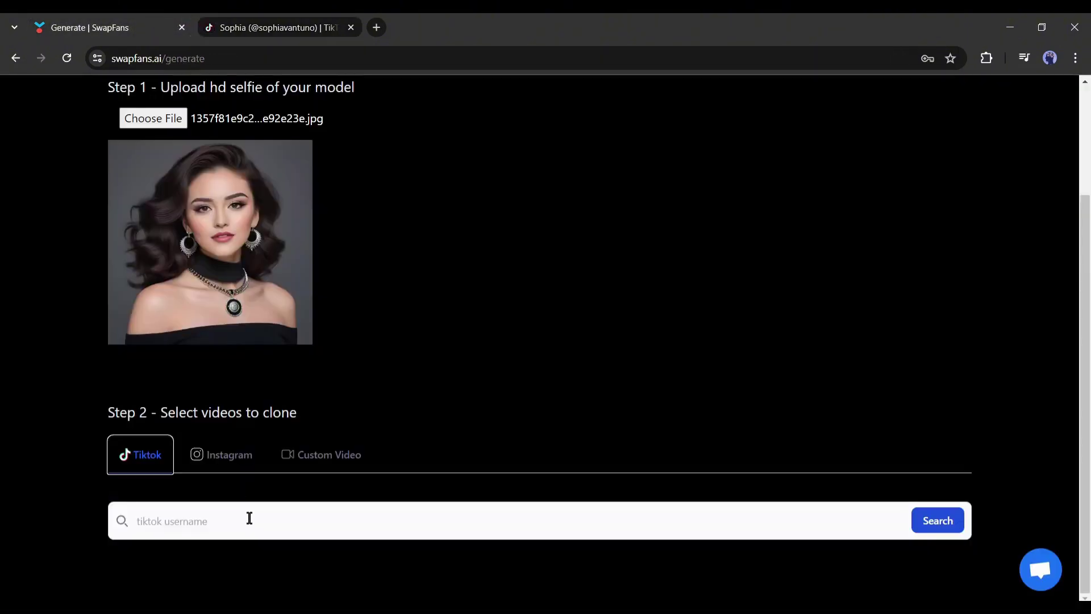
left_click(249, 512)
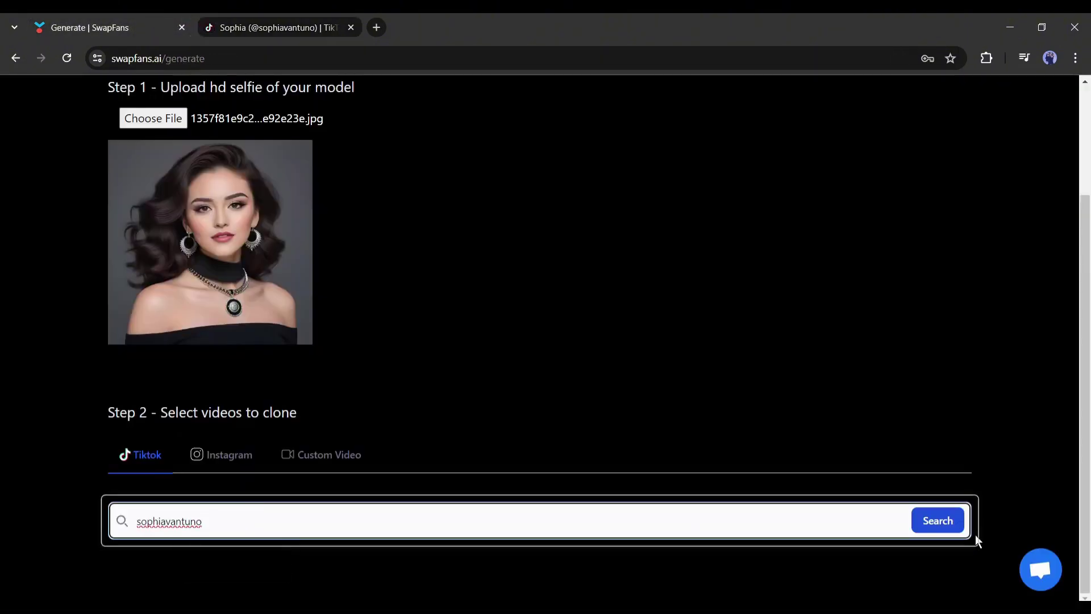
left_click(941, 520)
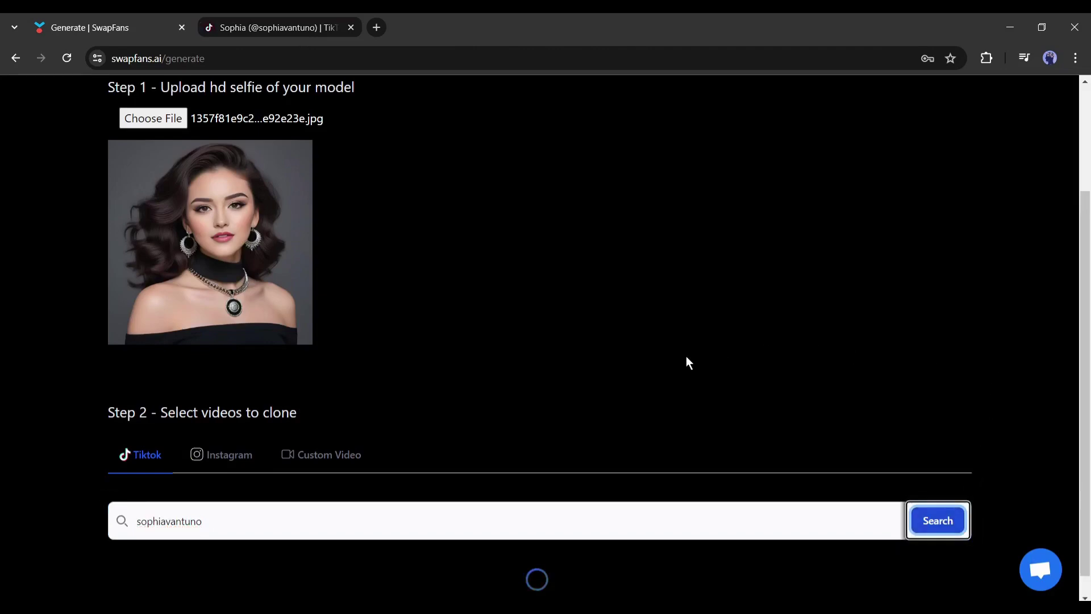
Preview the 34d ago clip in the video grid and tick it for cloning.
scroll(689, 362, "down", 1)
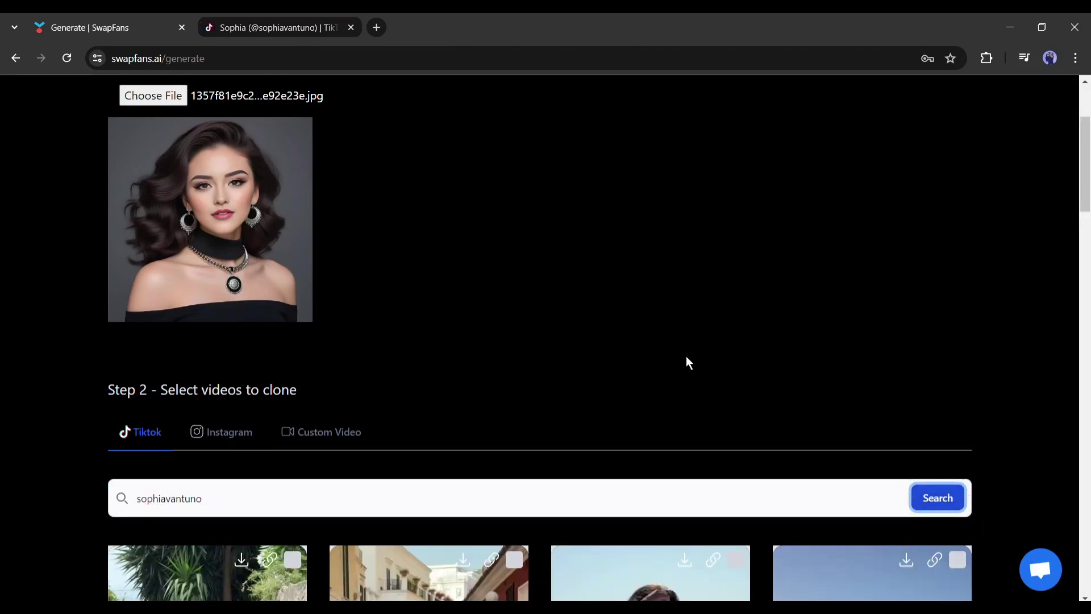
scroll(687, 361, "down", 20)
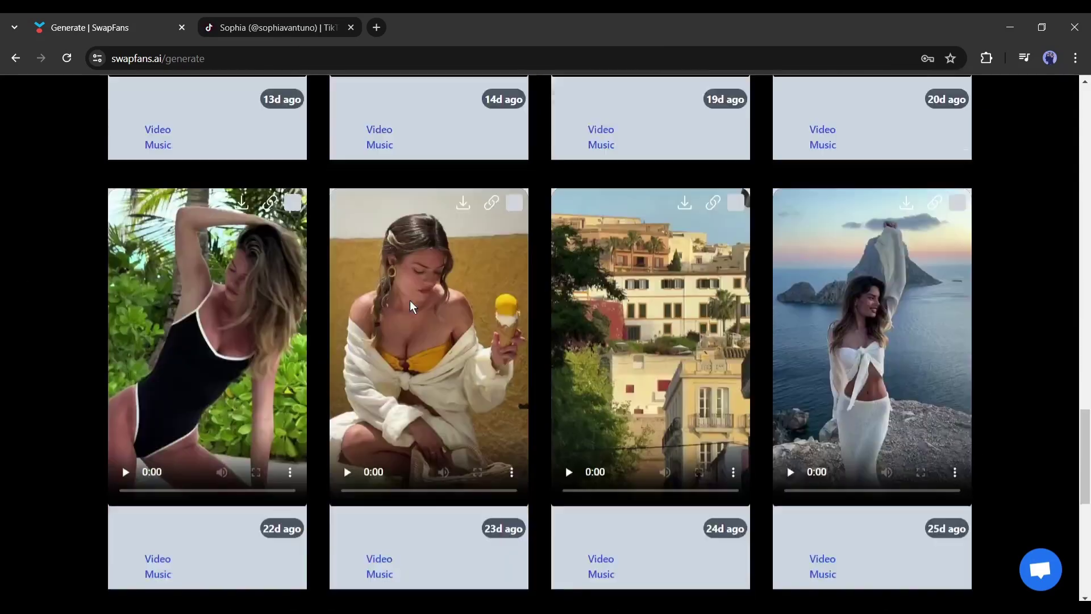
scroll(413, 307, "up", 20)
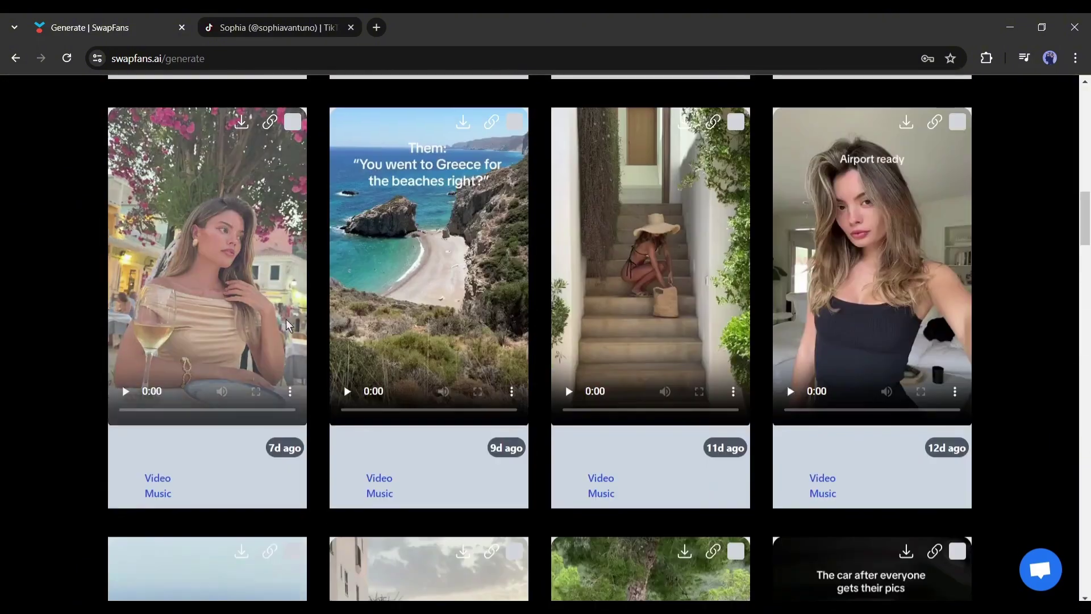
scroll(287, 325, "up", 3)
scroll(336, 217, "down", 20)
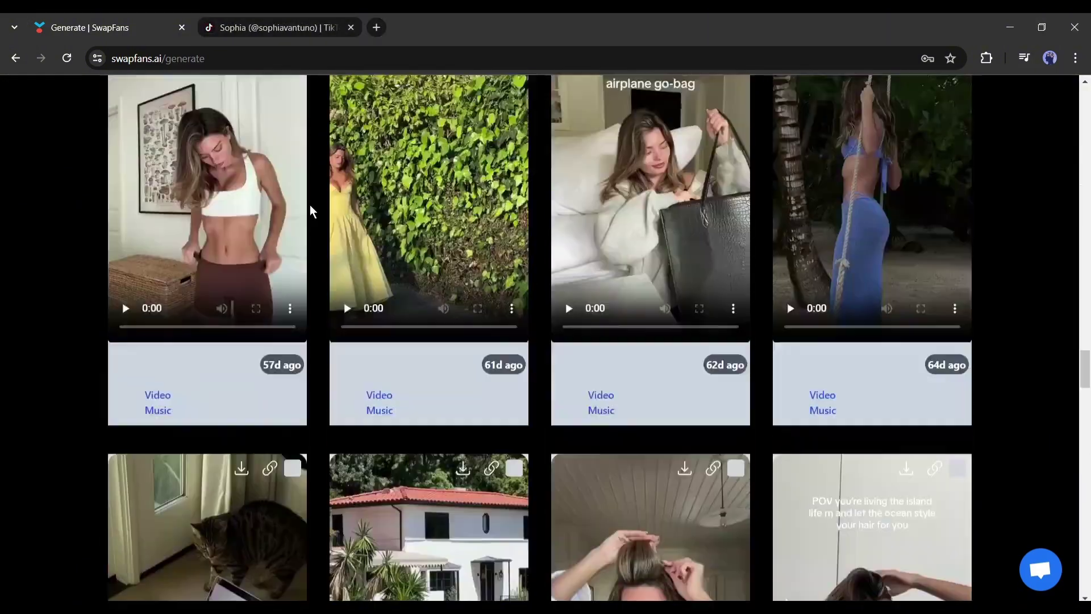
scroll(238, 193, "up", 14)
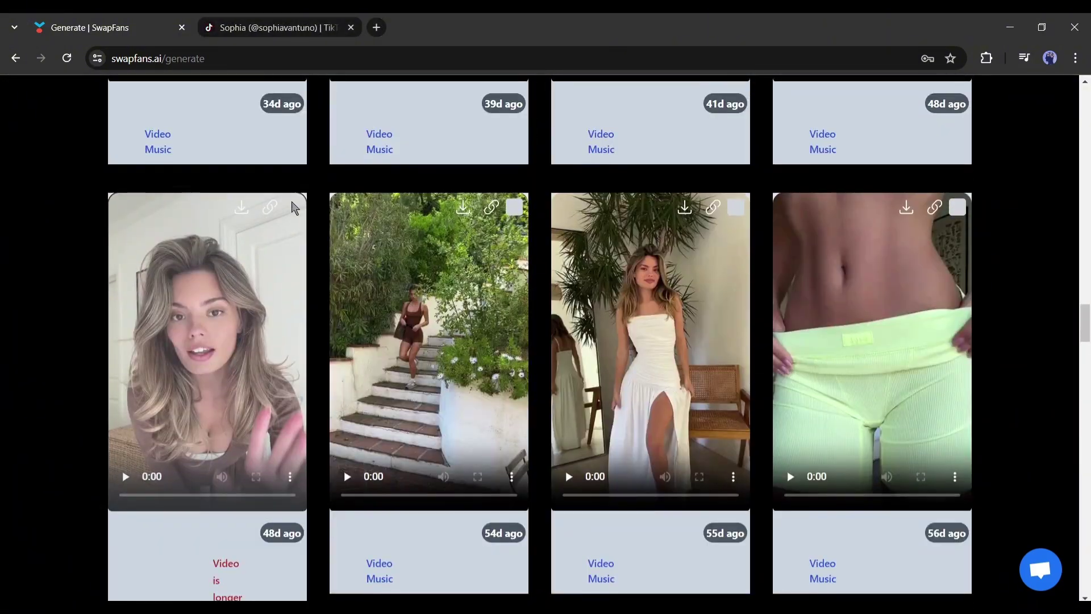
scroll(289, 212, "down", 8)
scroll(357, 316, "up", 15)
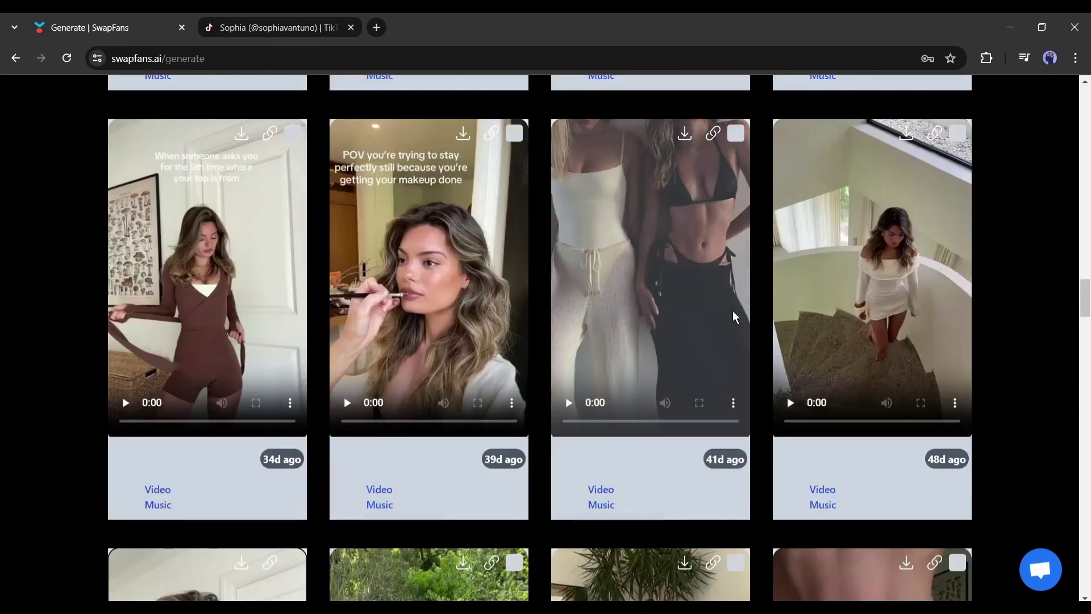
scroll(357, 316, "up", 10)
scroll(256, 369, "down", 10)
left_click(149, 430)
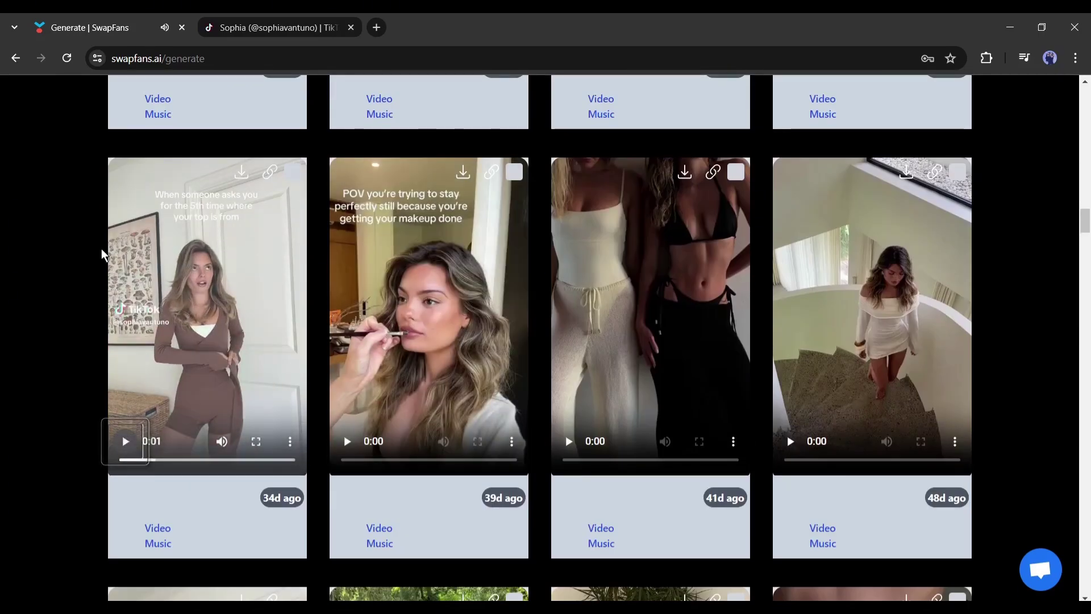
left_click(293, 172)
Generate one face-swapped video from the selected TikTok clip and dismiss the success message.
scroll(515, 243, "up", 20)
scroll(513, 239, "up", 15)
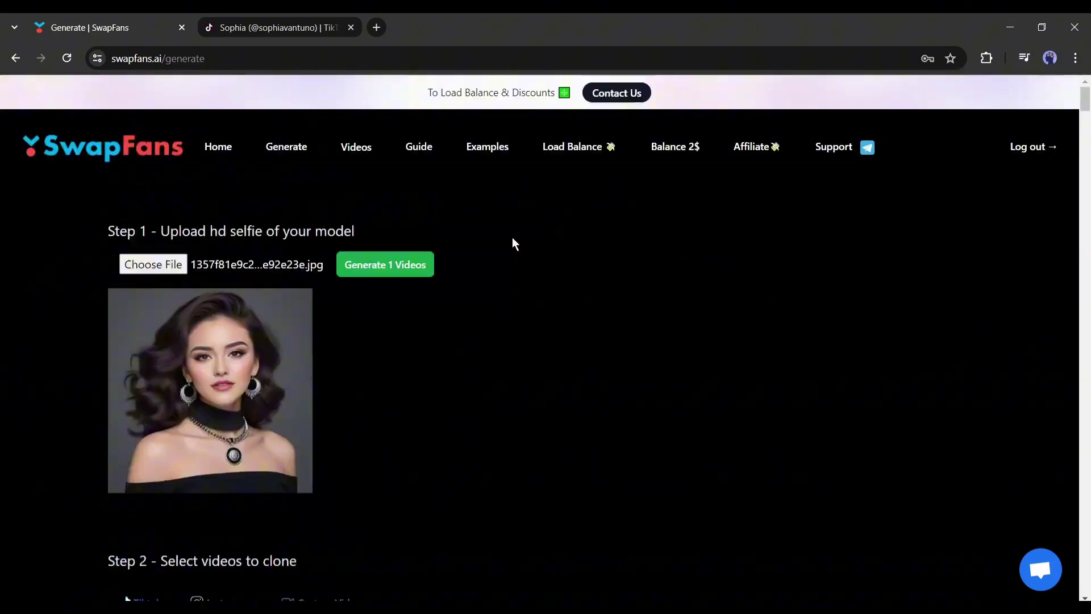
left_click(384, 264)
left_click(521, 363)
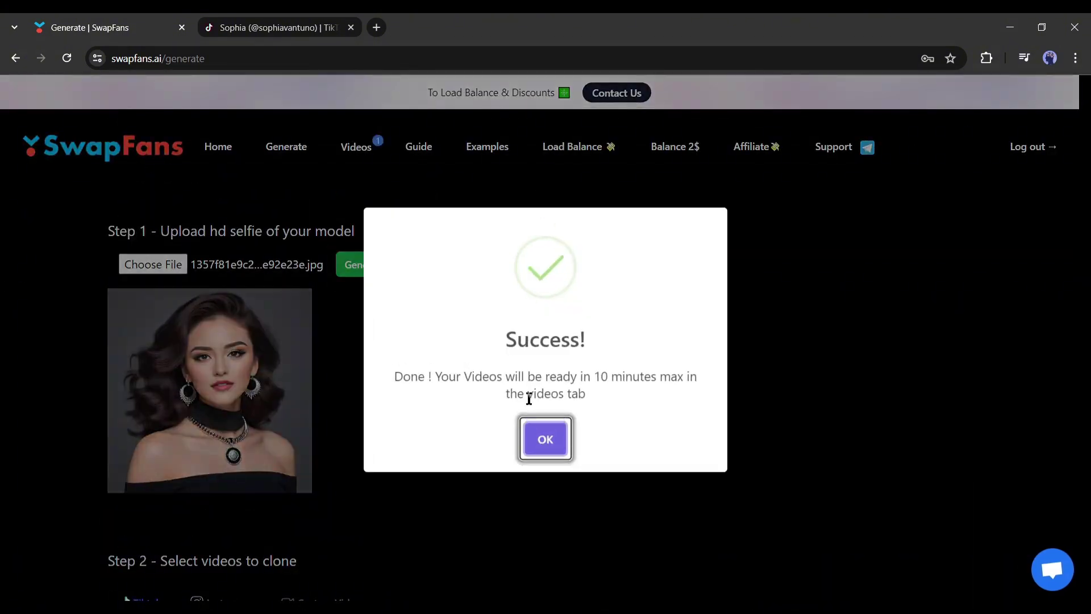
left_click(530, 436)
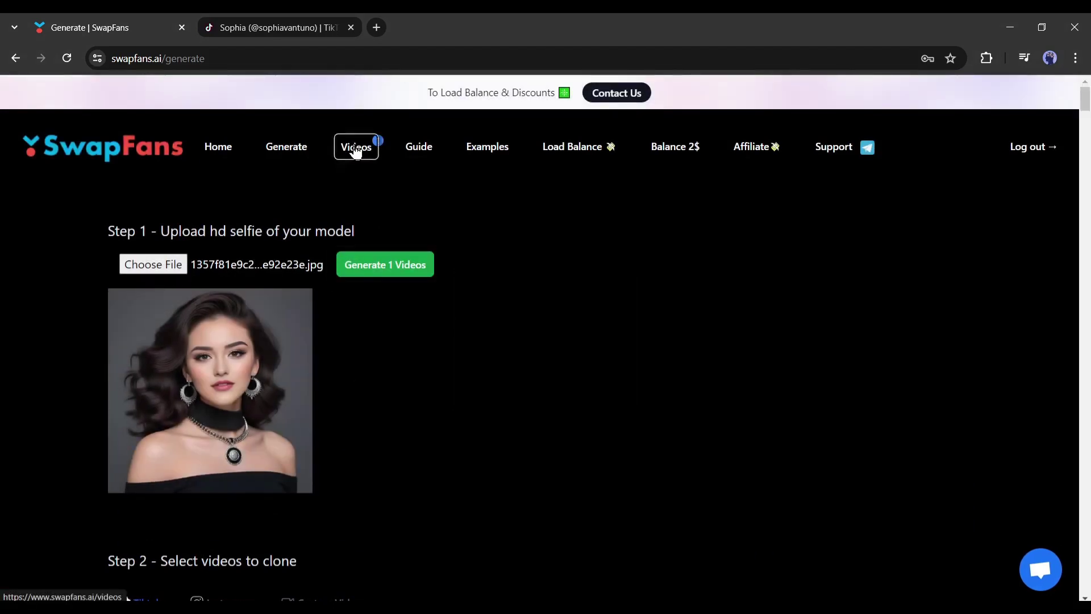
Return to the Generate page and scroll down to Step 2's TikTok video grid.
left_click(356, 150)
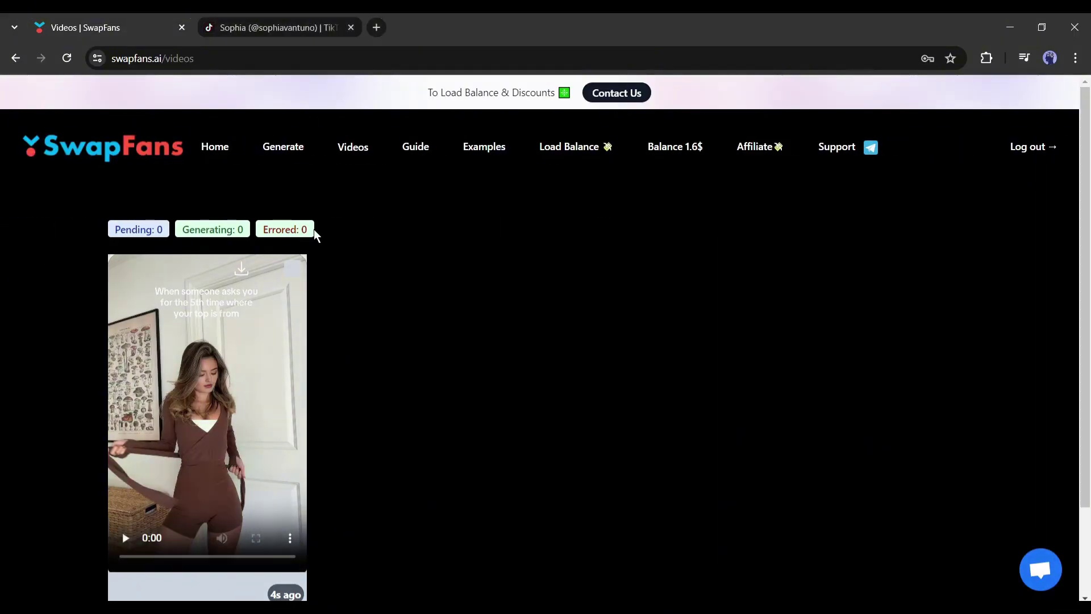
scroll(131, 397, "down", 1)
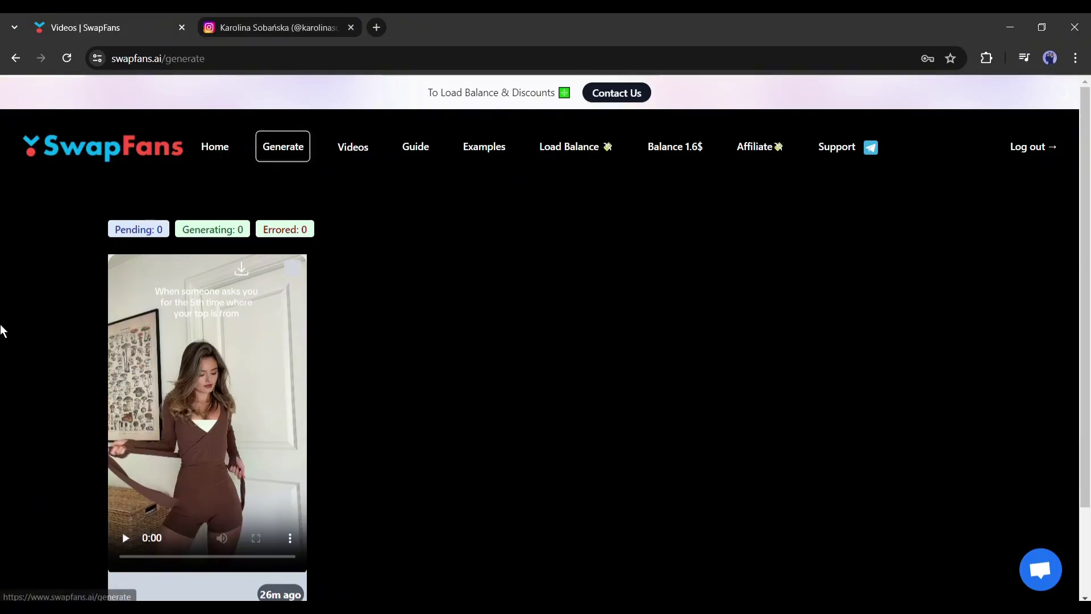
scroll(3, 329, "down", 7)
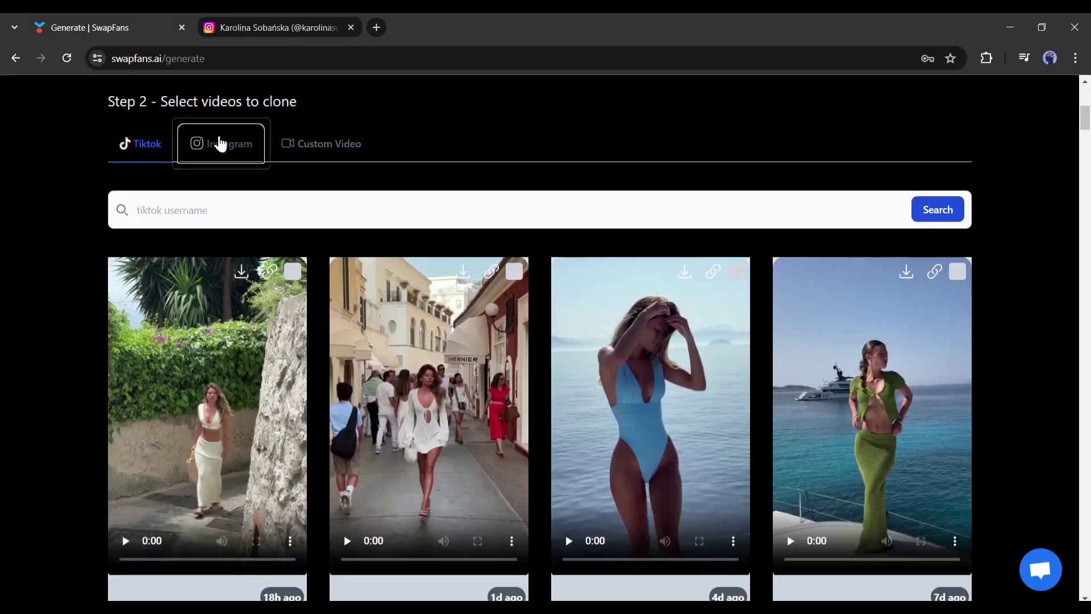
Paste the creator's Instagram username into the Instagram search and search their videos.
scroll(443, 169, "up", 4)
left_click(279, 18)
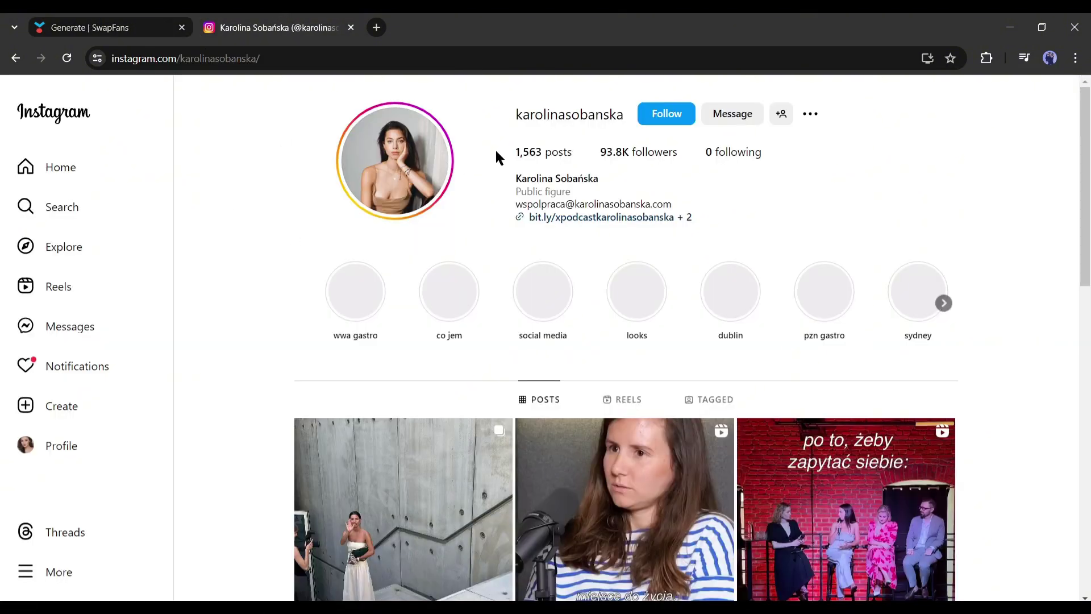
key("ctrl+shift+Tab")
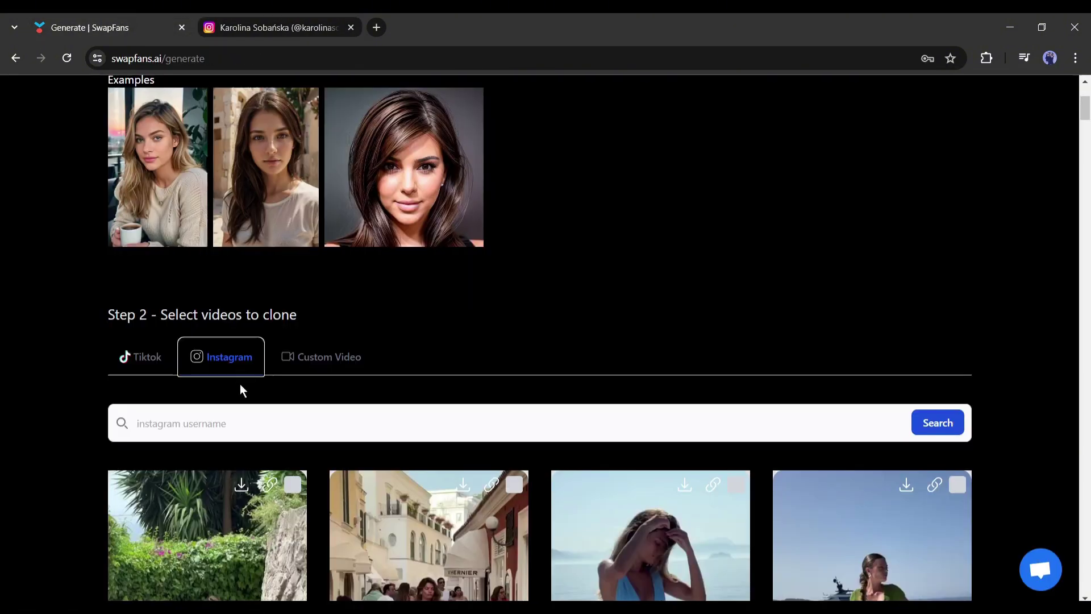
left_click(245, 422)
type("karolinasobanska")
left_click(922, 422)
Tick the 19d, 39d and 46d Instagram videos for cloning.
scroll(297, 556, "down", 6)
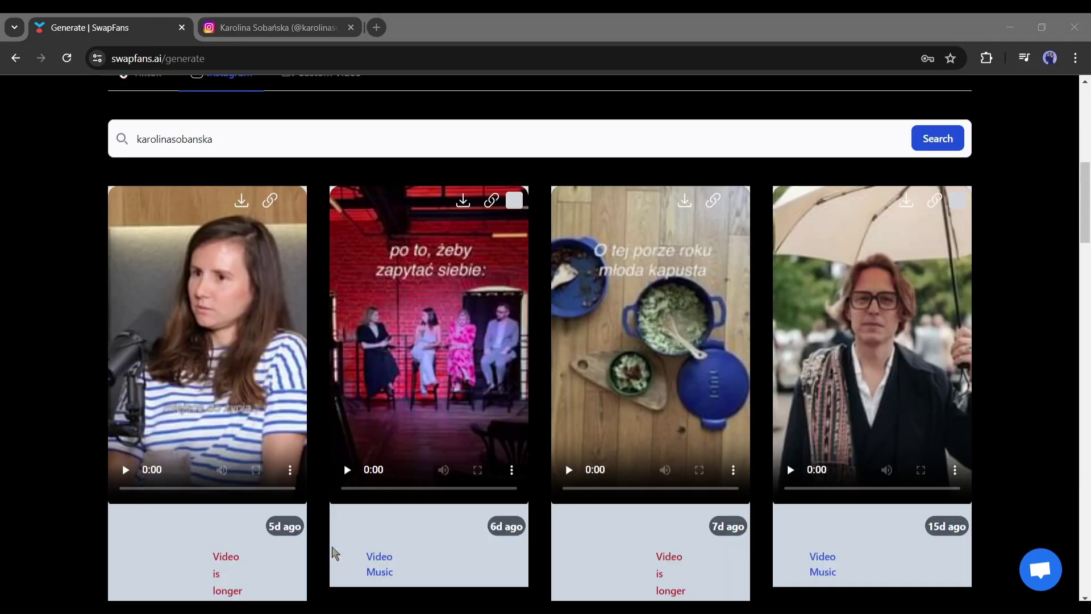
scroll(710, 246, "up", 5)
scroll(173, 281, "down", 5)
scroll(169, 282, "down", 7)
left_click(293, 187)
scroll(705, 378, "down", 6)
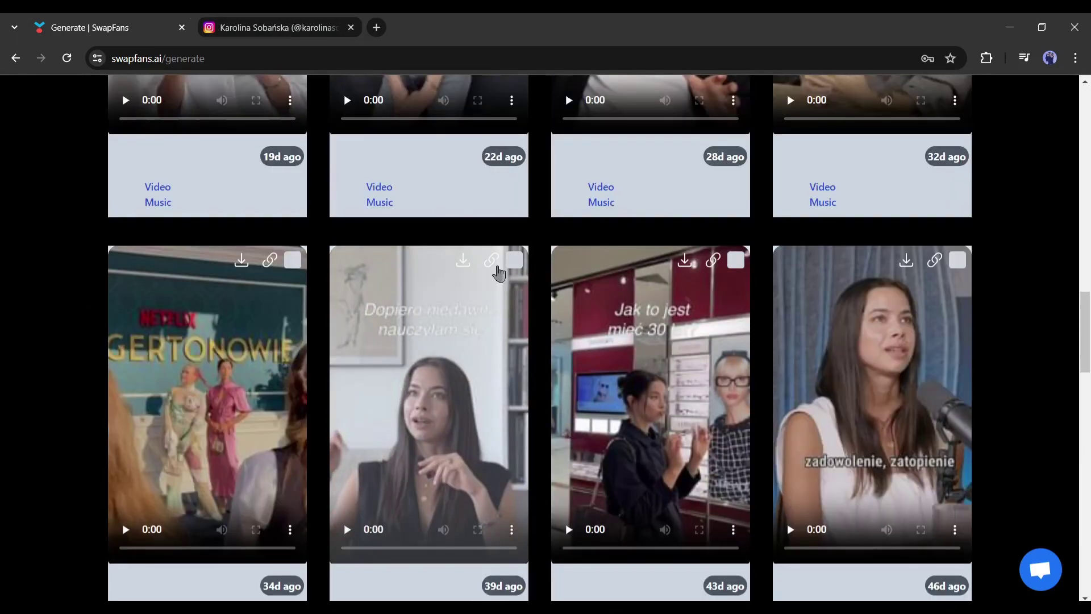
left_click(514, 261)
left_click(958, 261)
scroll(779, 352, "down", 7)
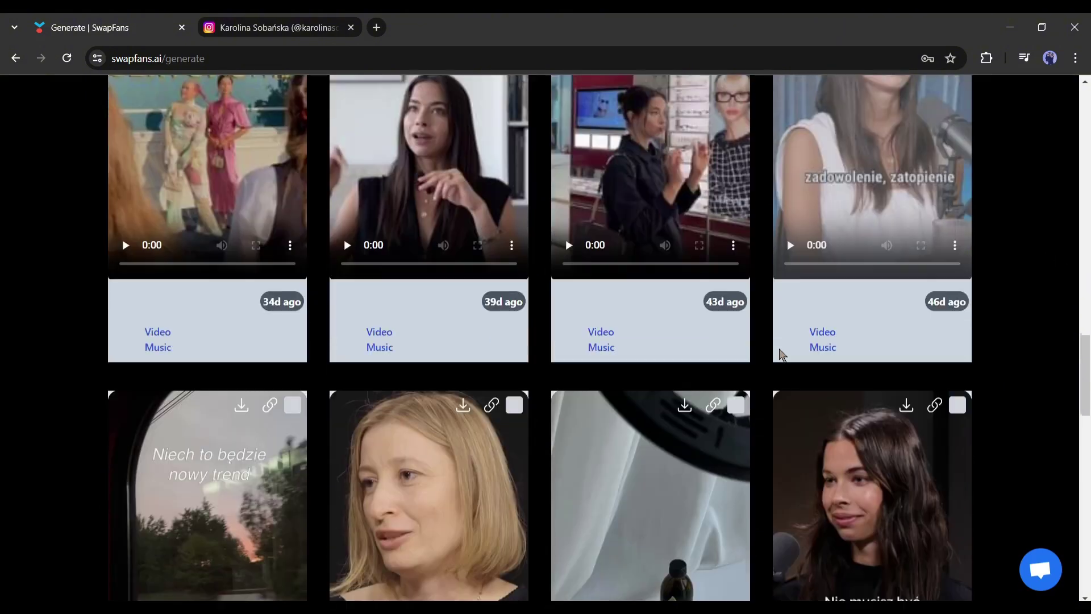
scroll(823, 360, "up", 20)
scroll(822, 360, "up", 10)
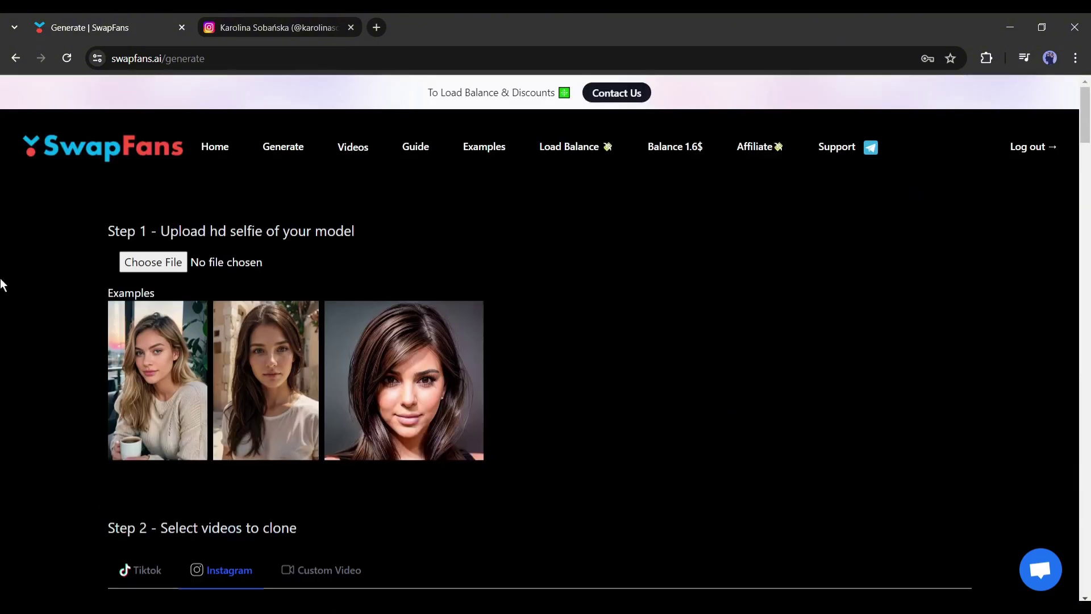
Upload the selfie JPG and generate the three Instagram videos, accepting the 1.2$ charge.
left_click(180, 263)
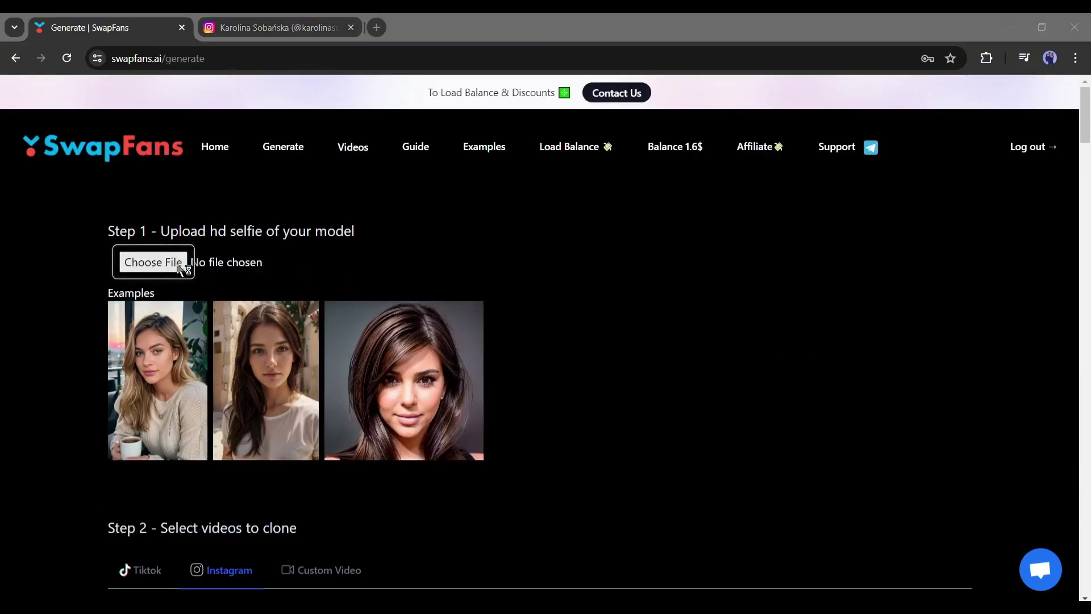
double_click(581, 366)
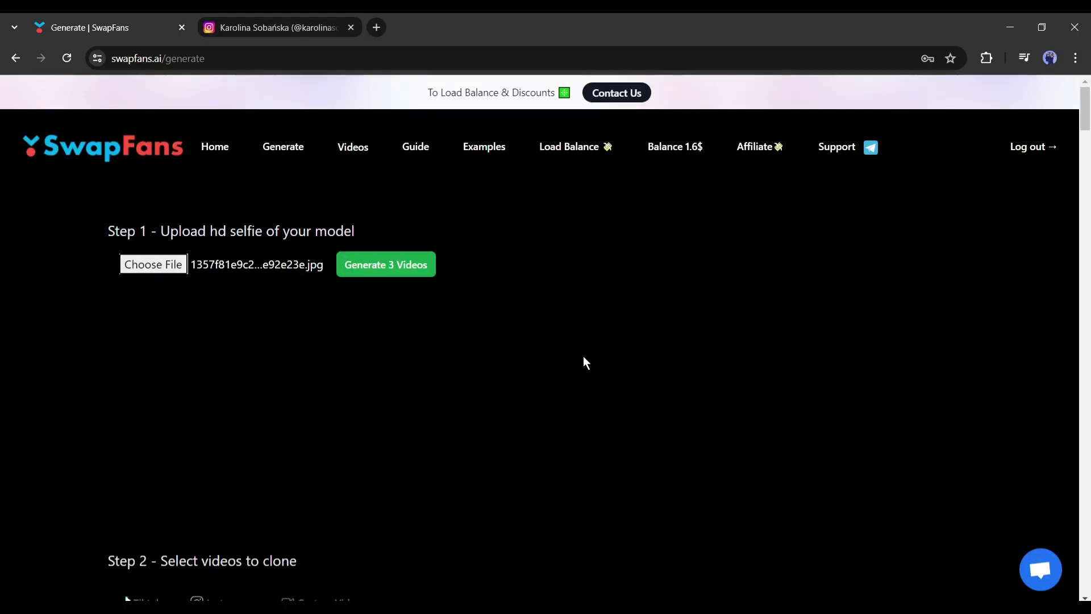
left_click(389, 272)
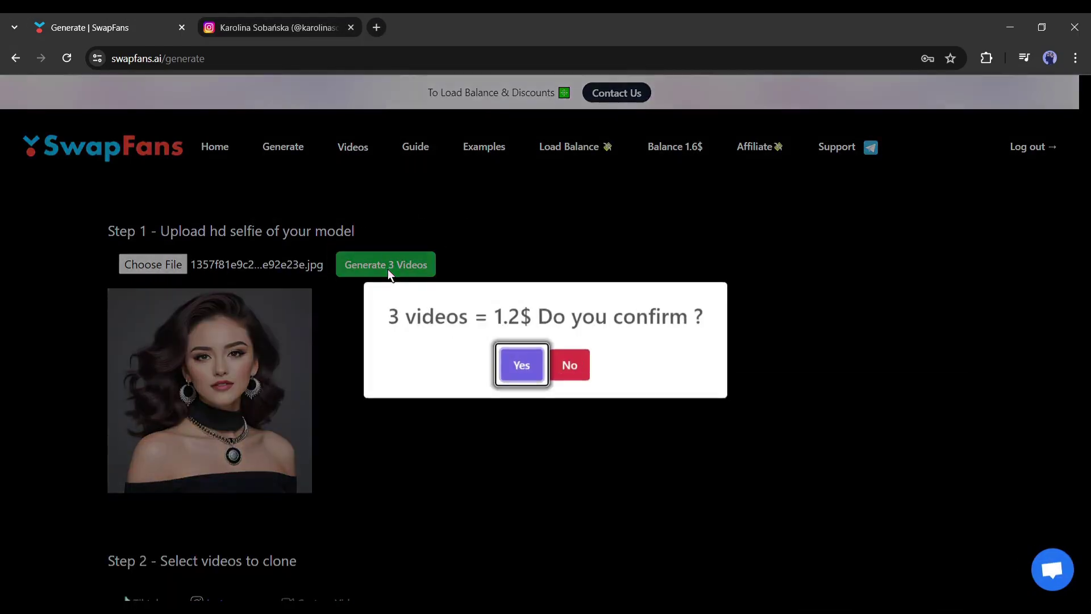
left_click(523, 364)
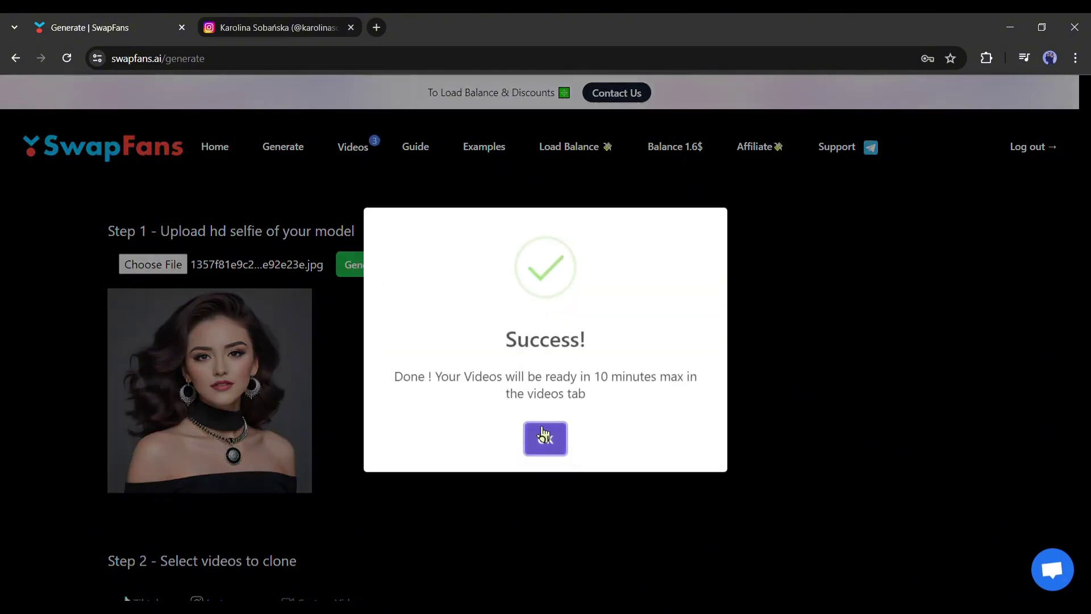
left_click(545, 439)
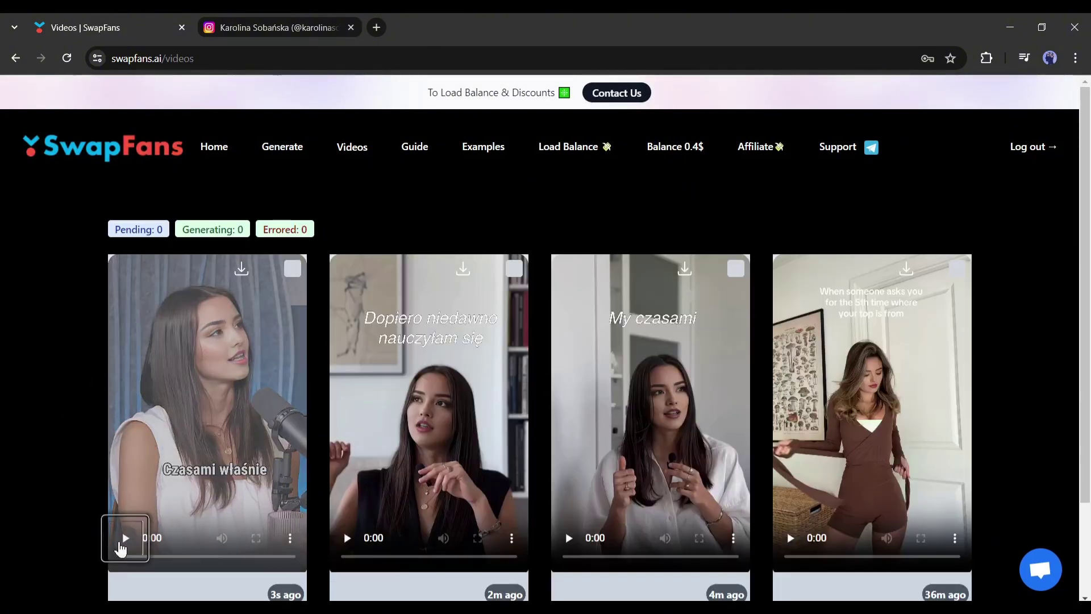
Play the first, second and third generated face-swapped videos on the Videos page.
left_click(121, 544)
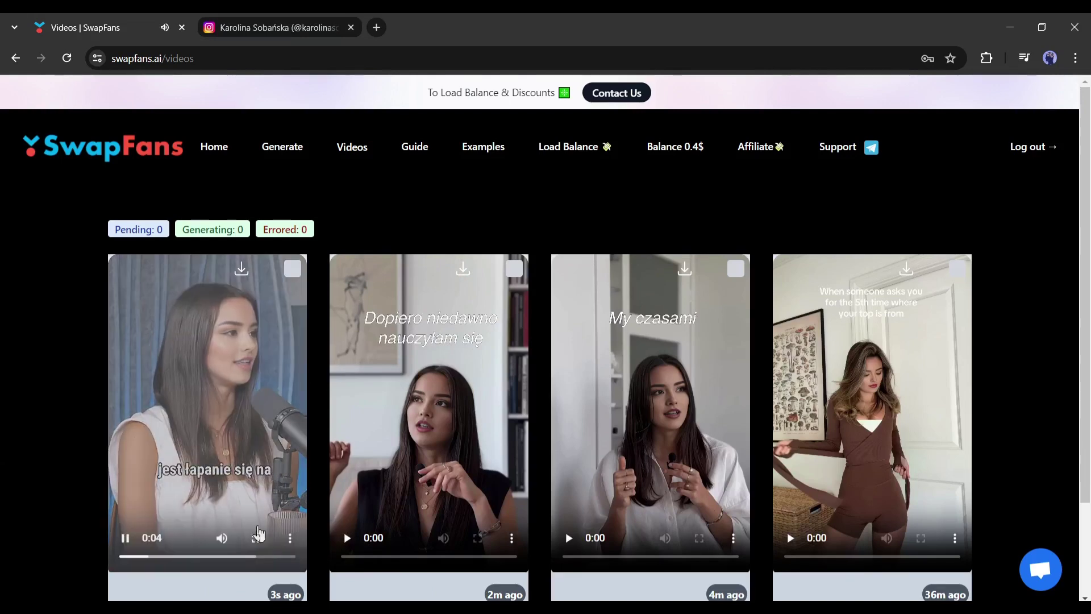
left_click(348, 538)
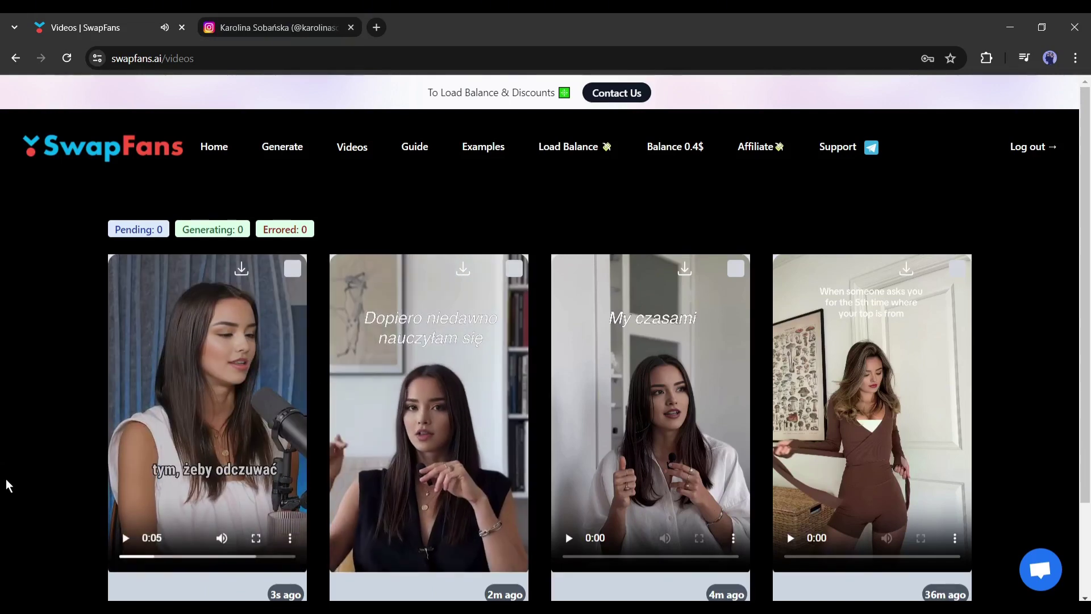
left_click(568, 538)
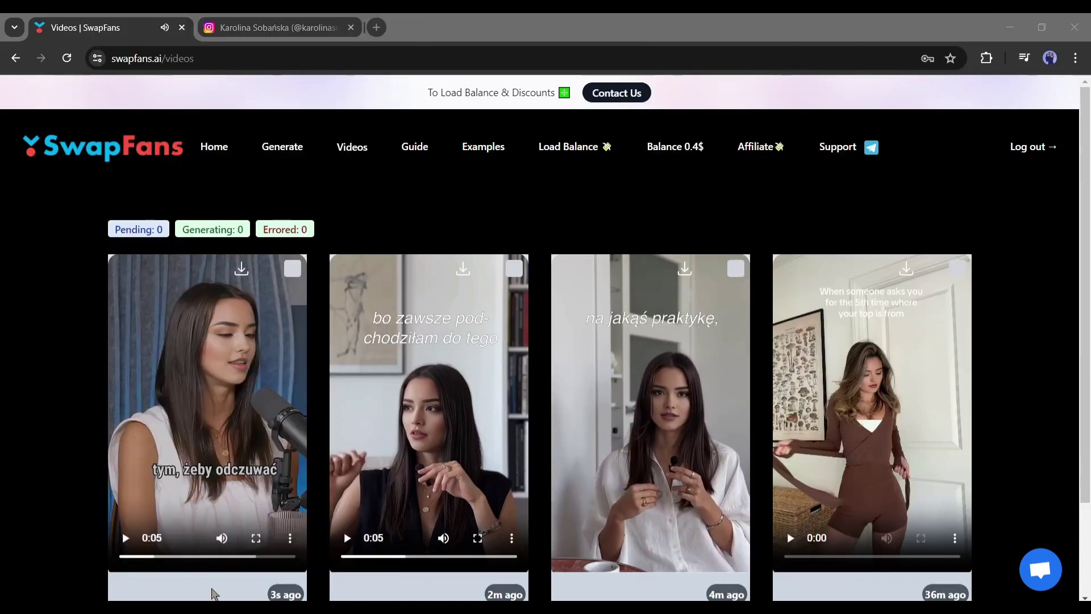
left_click(791, 19)
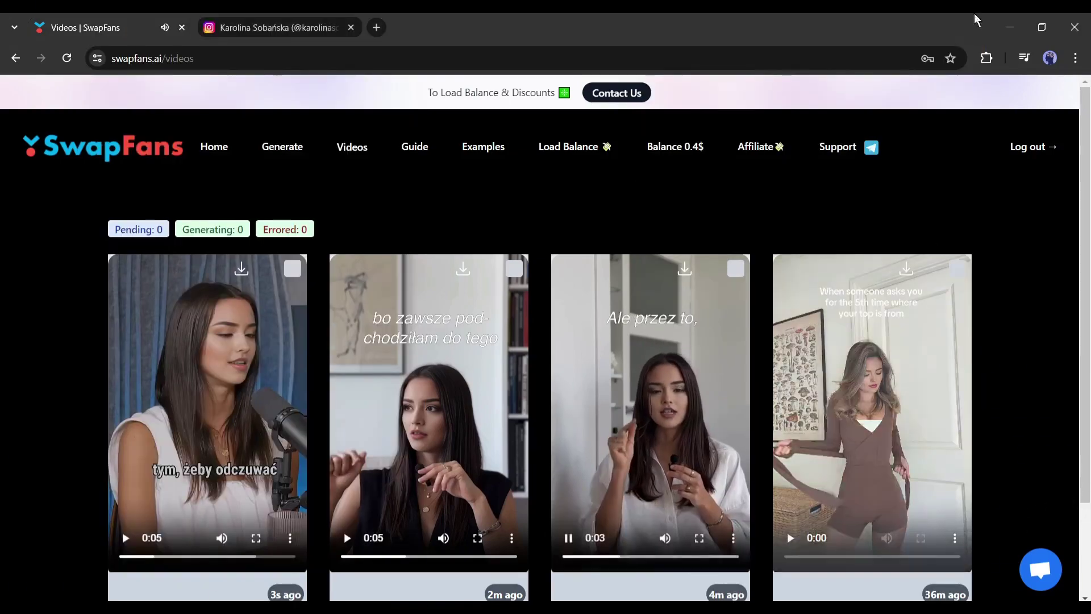
Pair the selfie with custom video a62h1mc4.mp4 and start its face swap, accepting the charge.
left_click(279, 153)
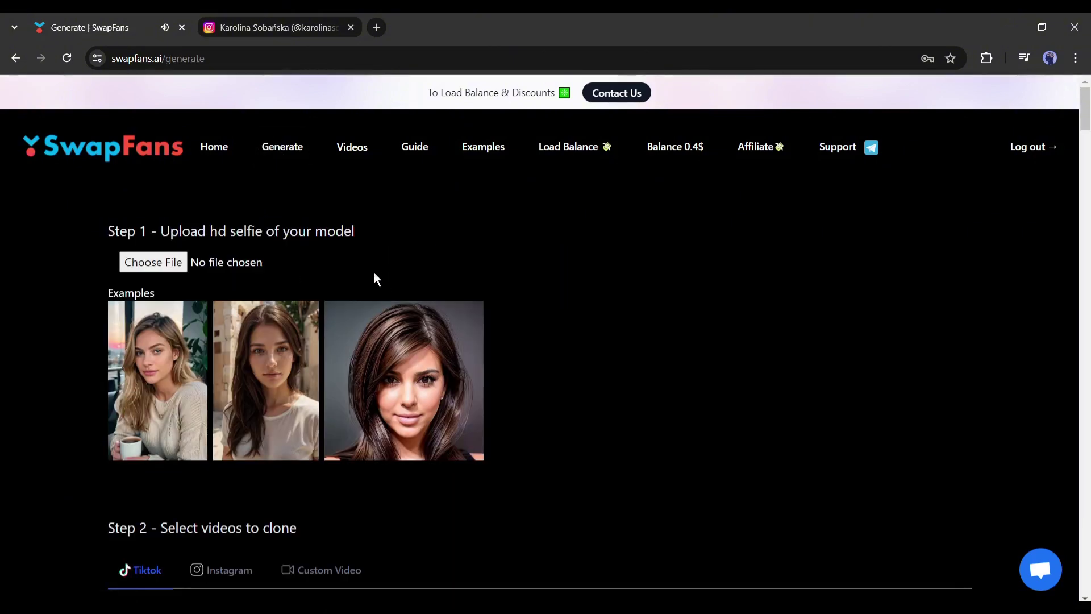
left_click(154, 262)
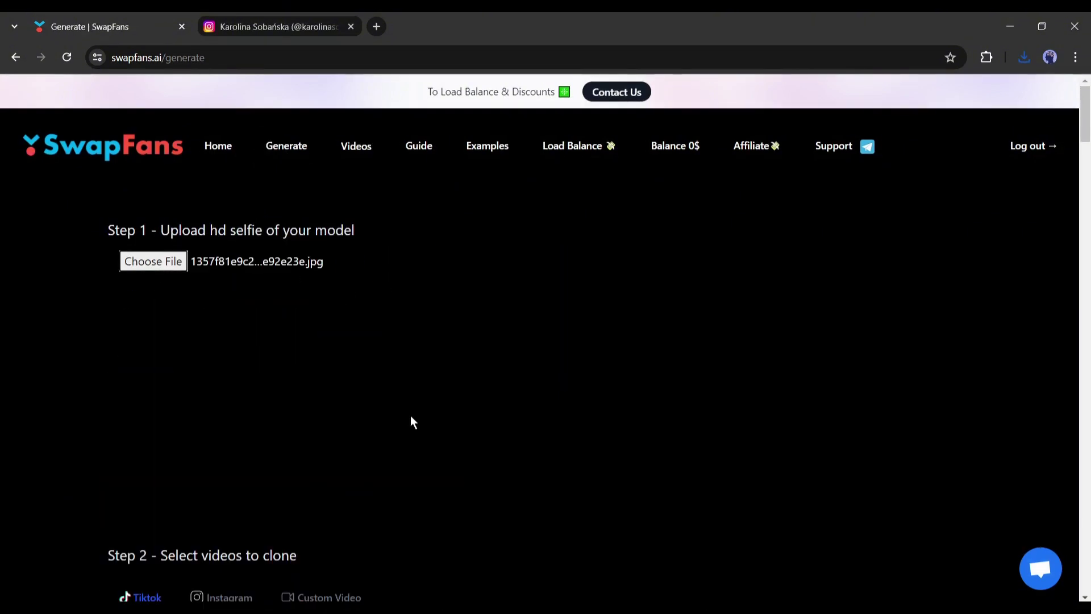
scroll(370, 432, "down", 1)
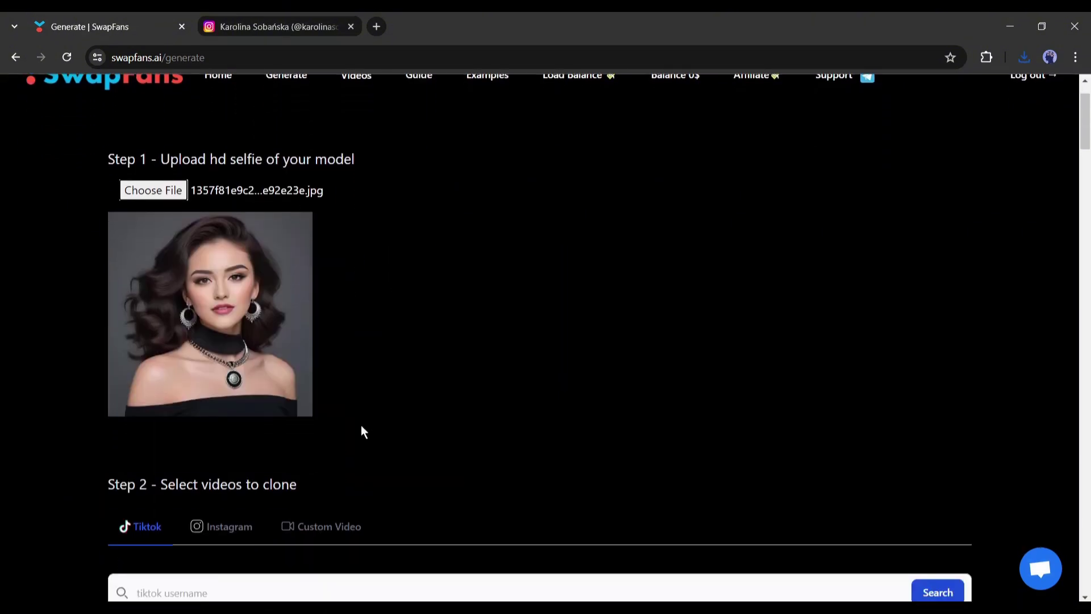
left_click(325, 533)
scroll(449, 366, "down", 1)
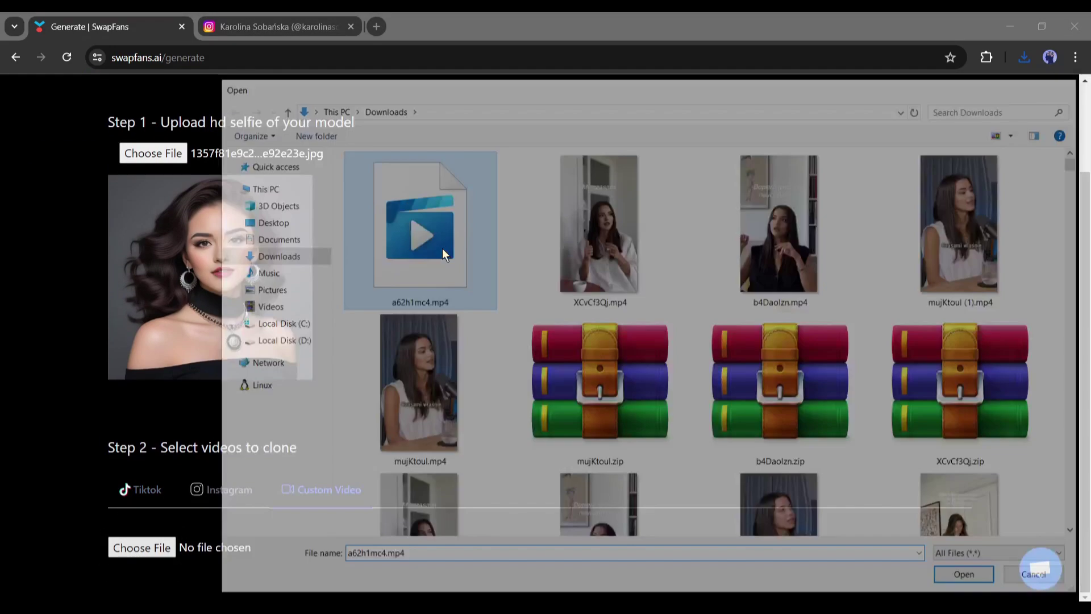
double_click(442, 248)
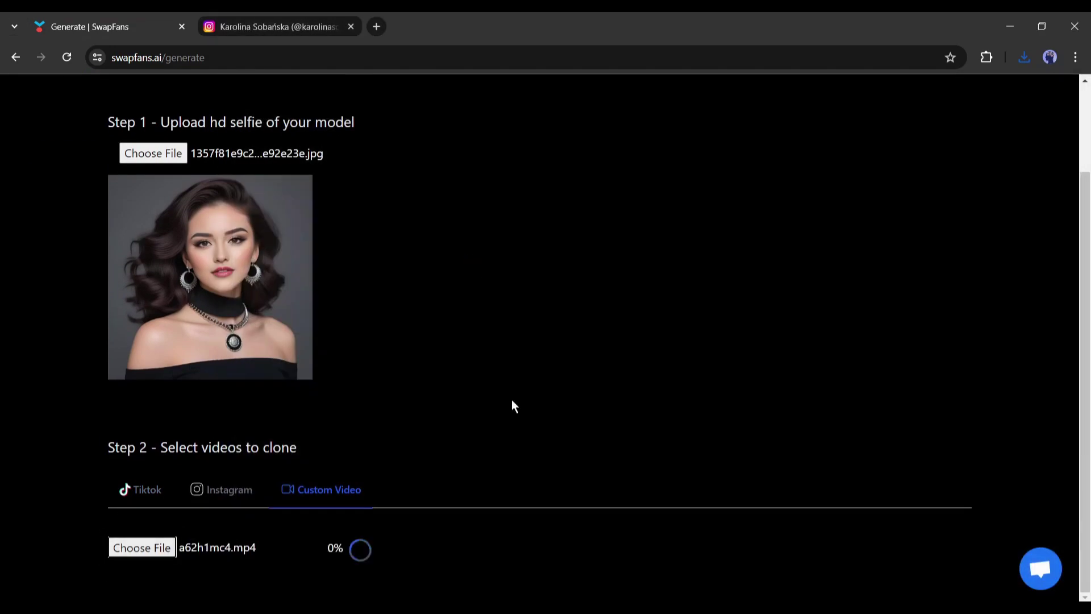
scroll(489, 442, "down", 5)
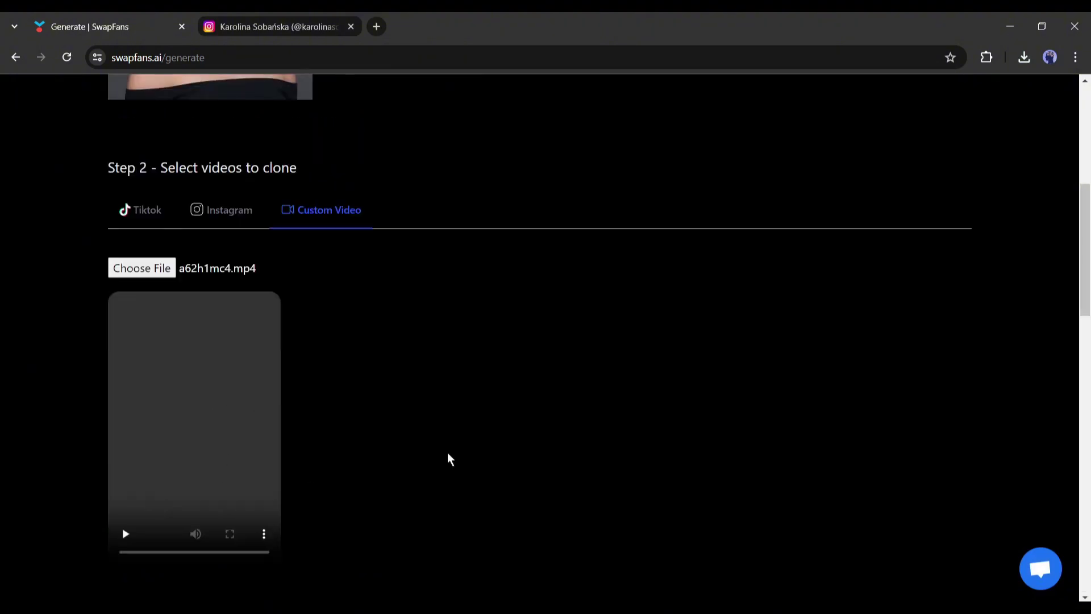
scroll(331, 385, "up", 7)
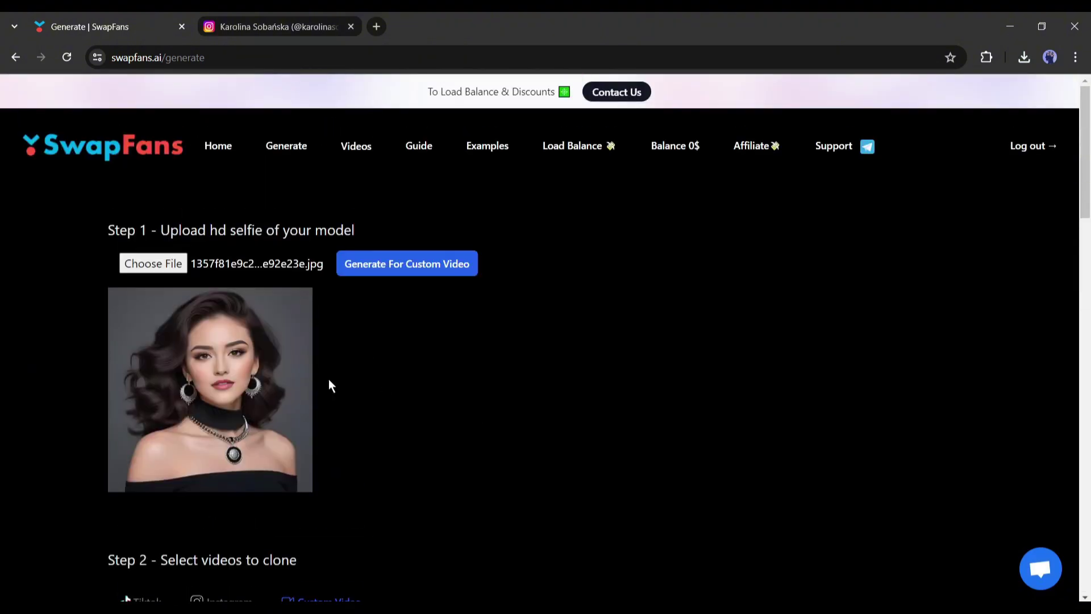
left_click(407, 265)
left_click(524, 382)
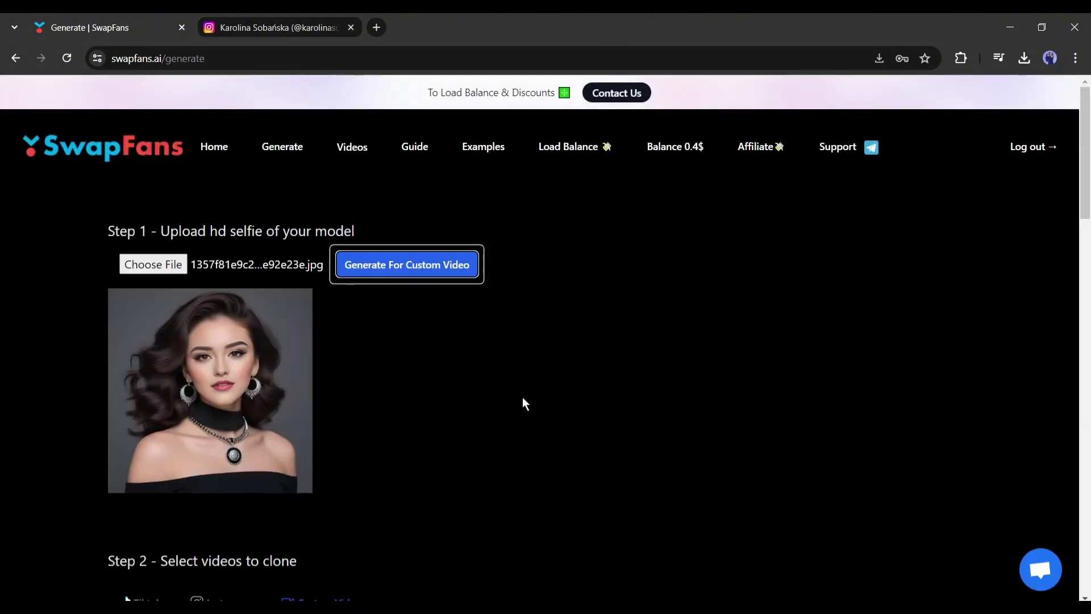
Play the face-swapped custom video from the Videos list, then pause it.
left_click(353, 146)
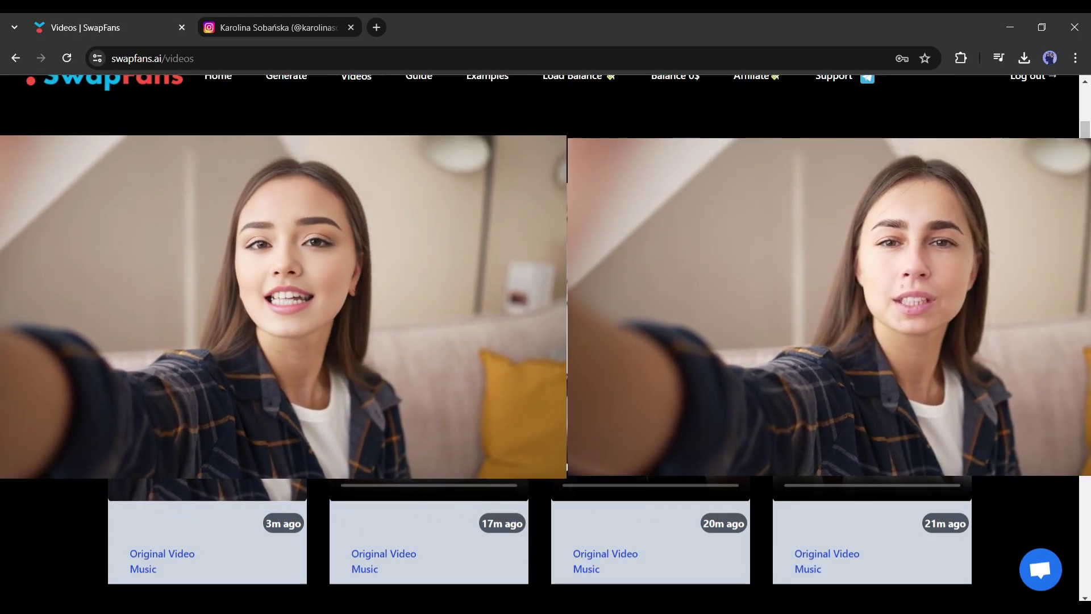
scroll(540, 341, "down", 5)
scroll(540, 341, "up", 5)
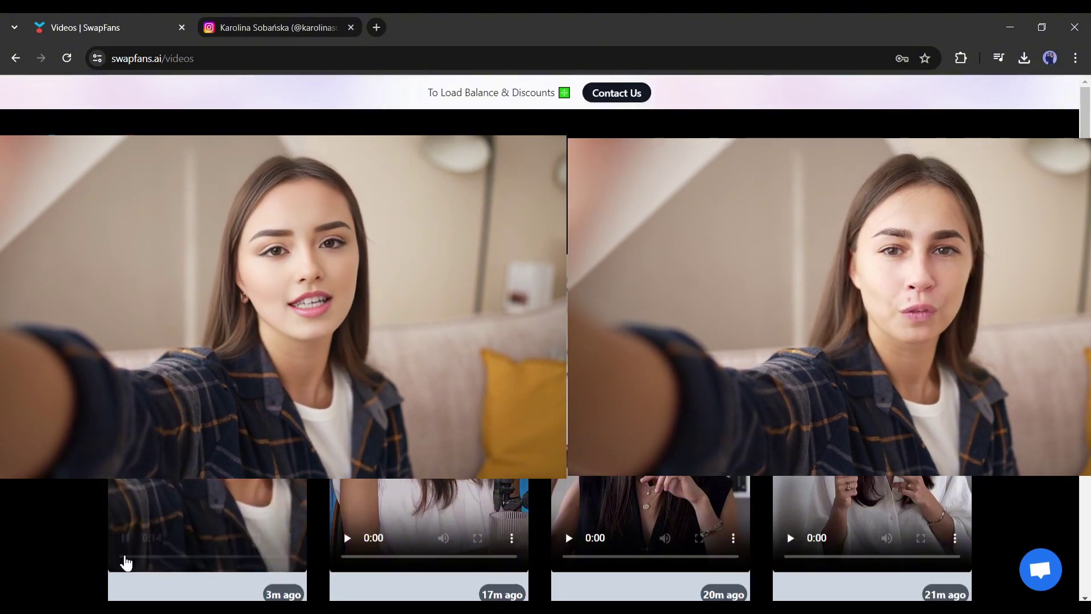
left_click(125, 539)
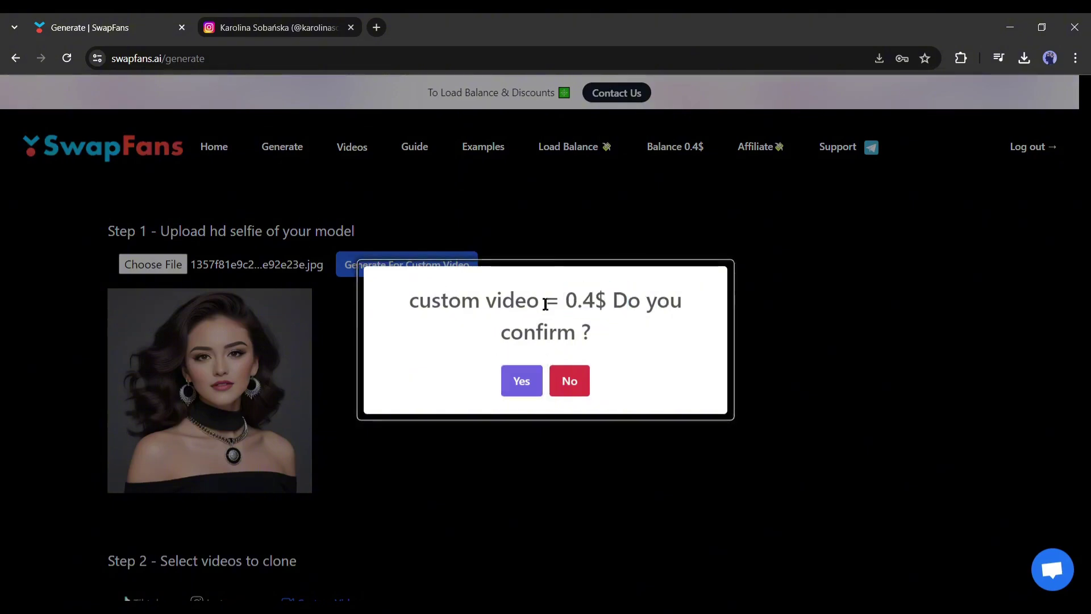
Confirm the 0.4$ custom video charge, bringing the balance to 0$.
left_click(522, 380)
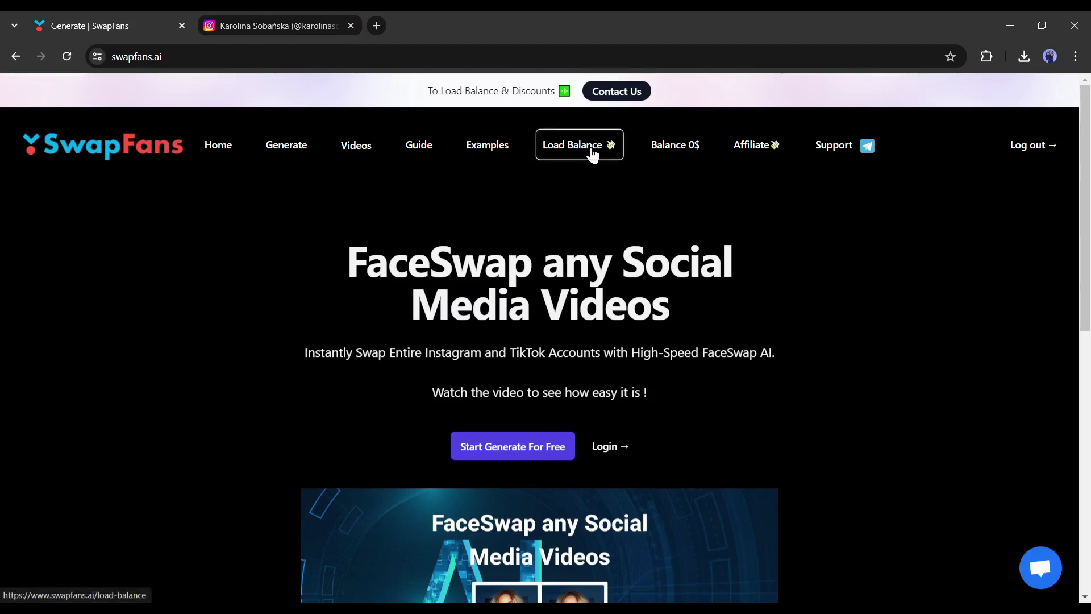
Open the Load Balance page showing $20 and highlight the '(you have 2$ to try for free)' note.
left_click(571, 149)
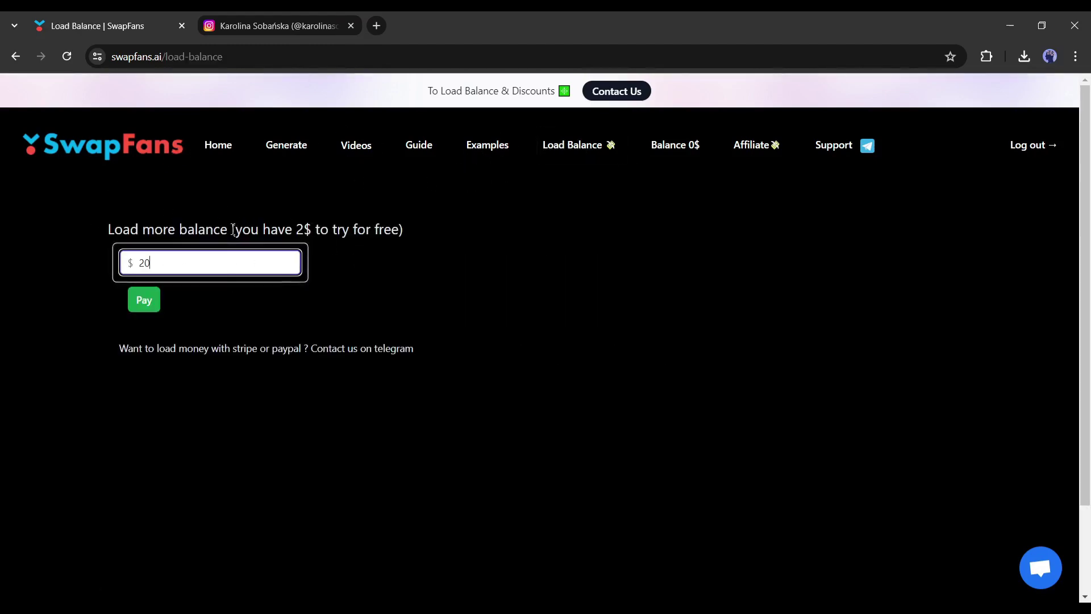
left_click(253, 226)
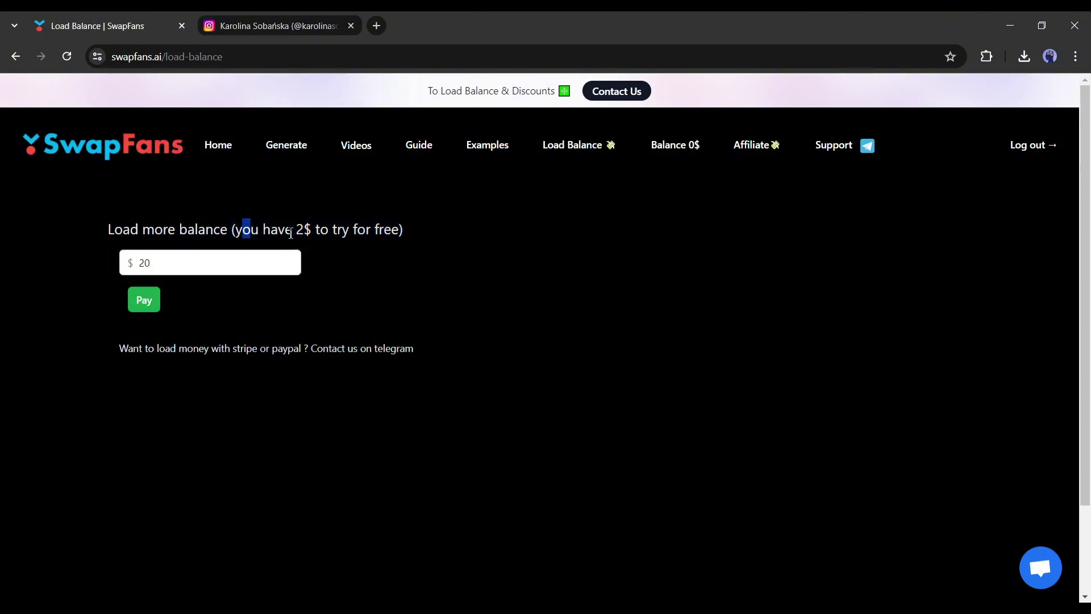
left_click_drag(378, 233, 471, 239)
left_click(470, 239)
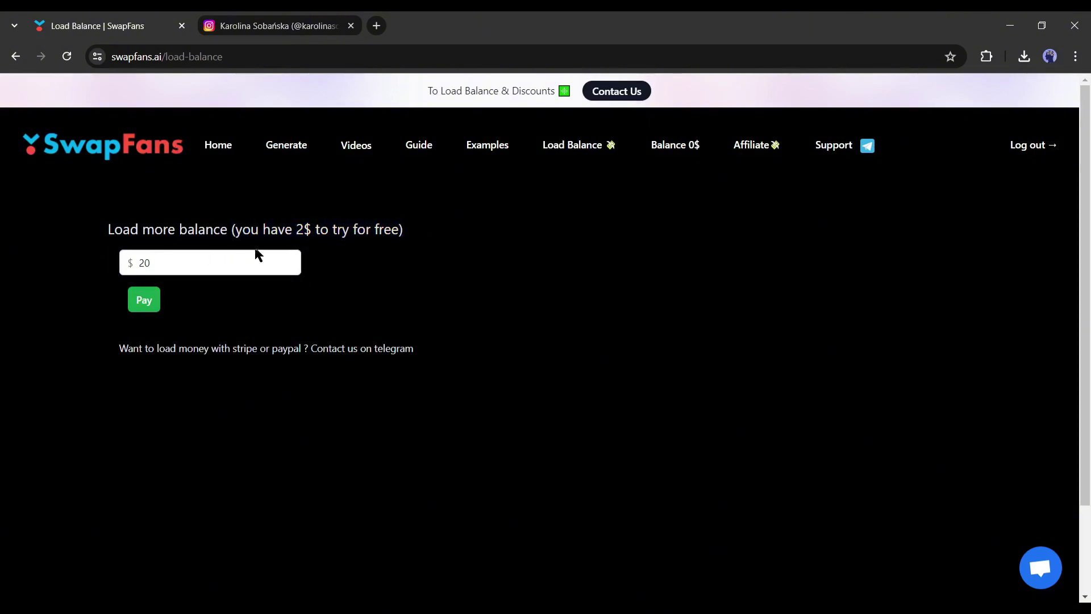